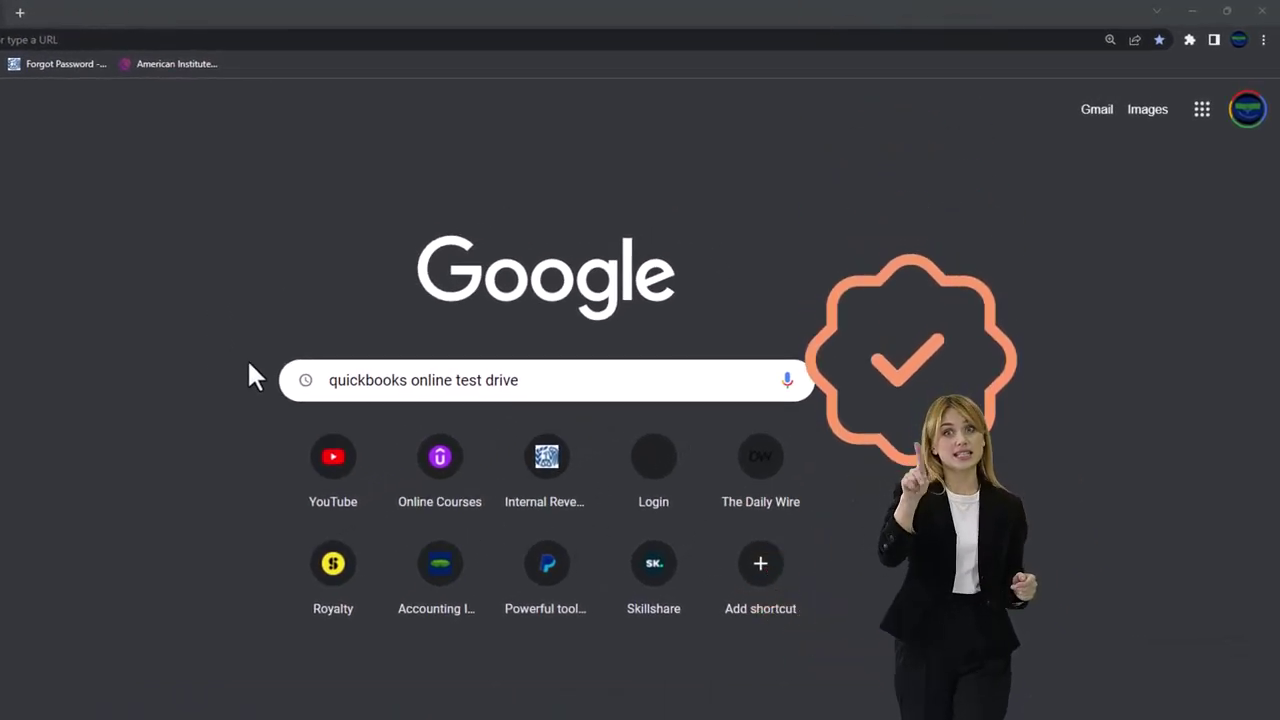
# Search Google for "quickbooks online test drive".
pyautogui.click(607, 379)
pyautogui.press('Return')
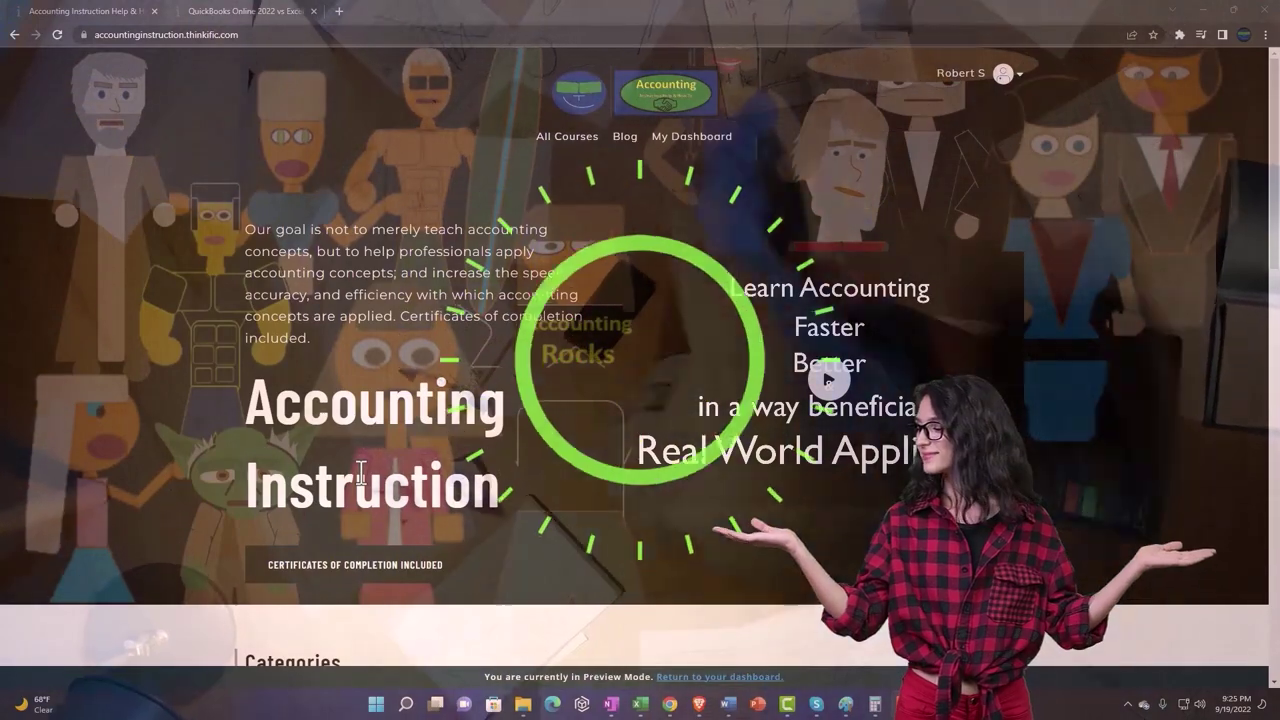
# Look through the accounting course categories and expand the OneNote Getting Started 2022 section of the QuickBooks Online 2022 course.
pyautogui.scroll(-6, 176, 555)
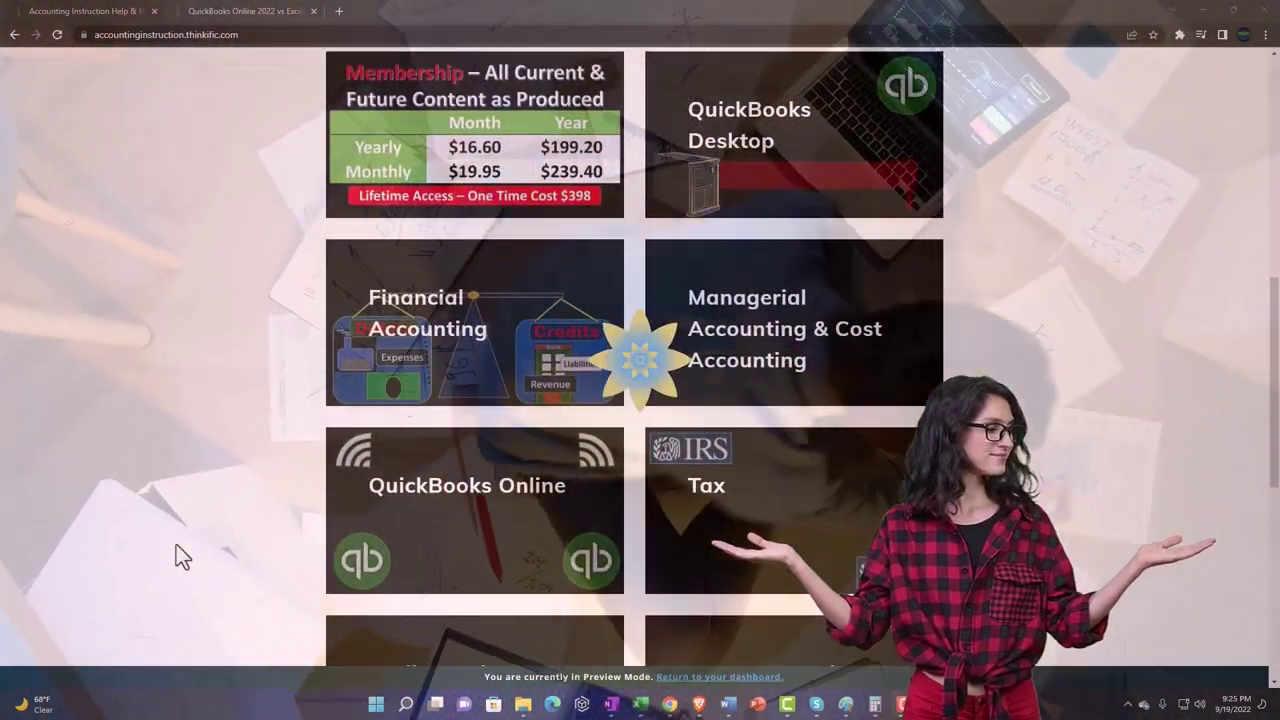
pyautogui.scroll(-5, 176, 555)
pyautogui.scroll(-1, 176, 546)
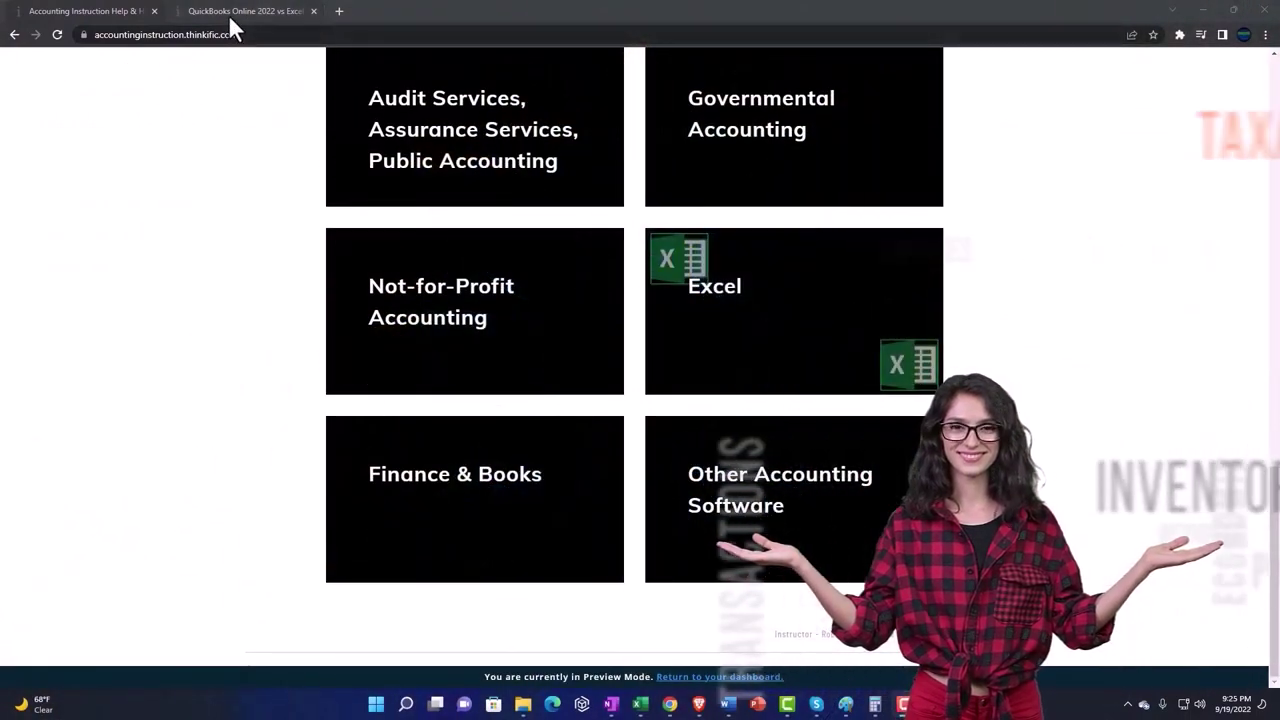
pyautogui.click(230, 14)
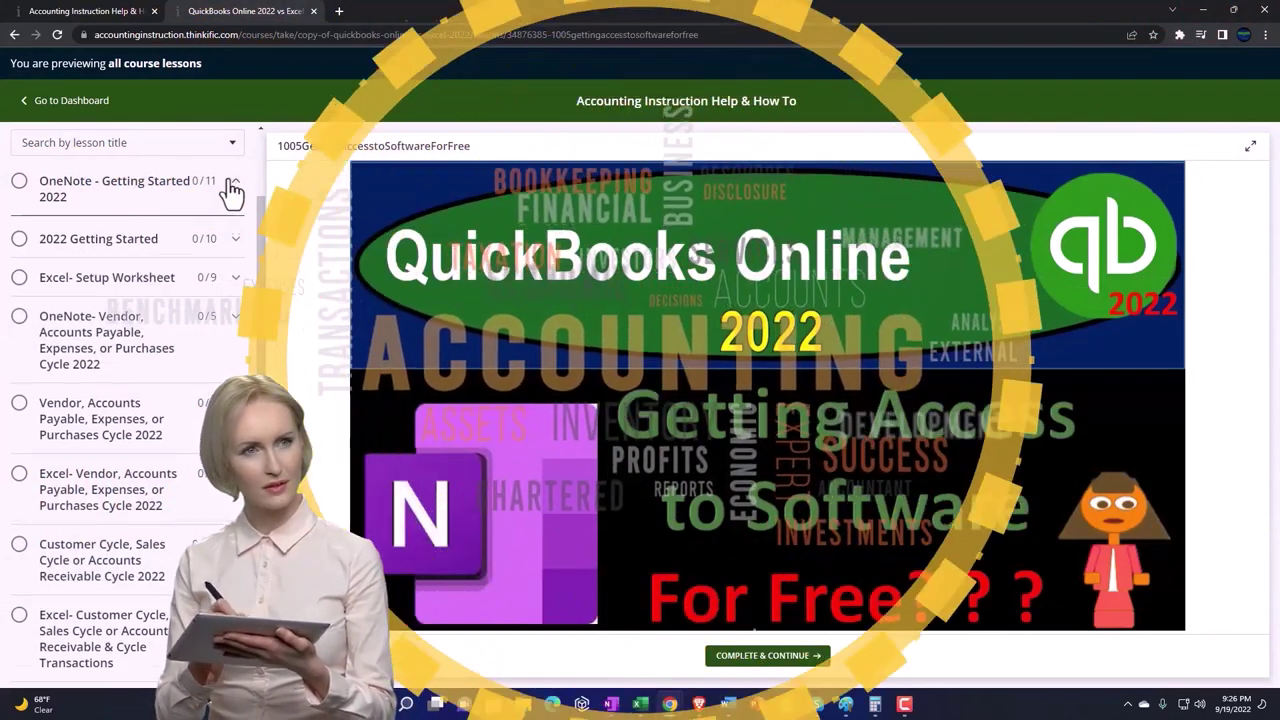
pyautogui.click(231, 190)
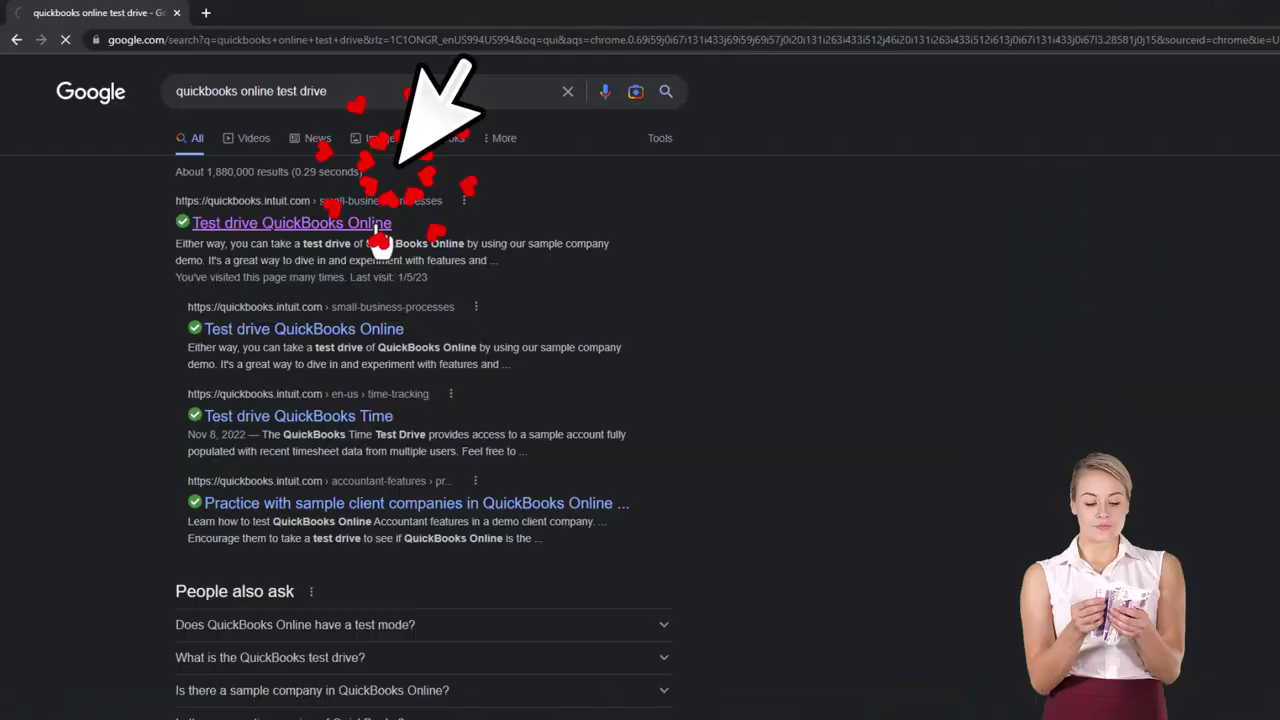
# Open the Test drive QuickBooks Online article, launch the United States test drive and complete the robot check.
pyautogui.click(378, 228)
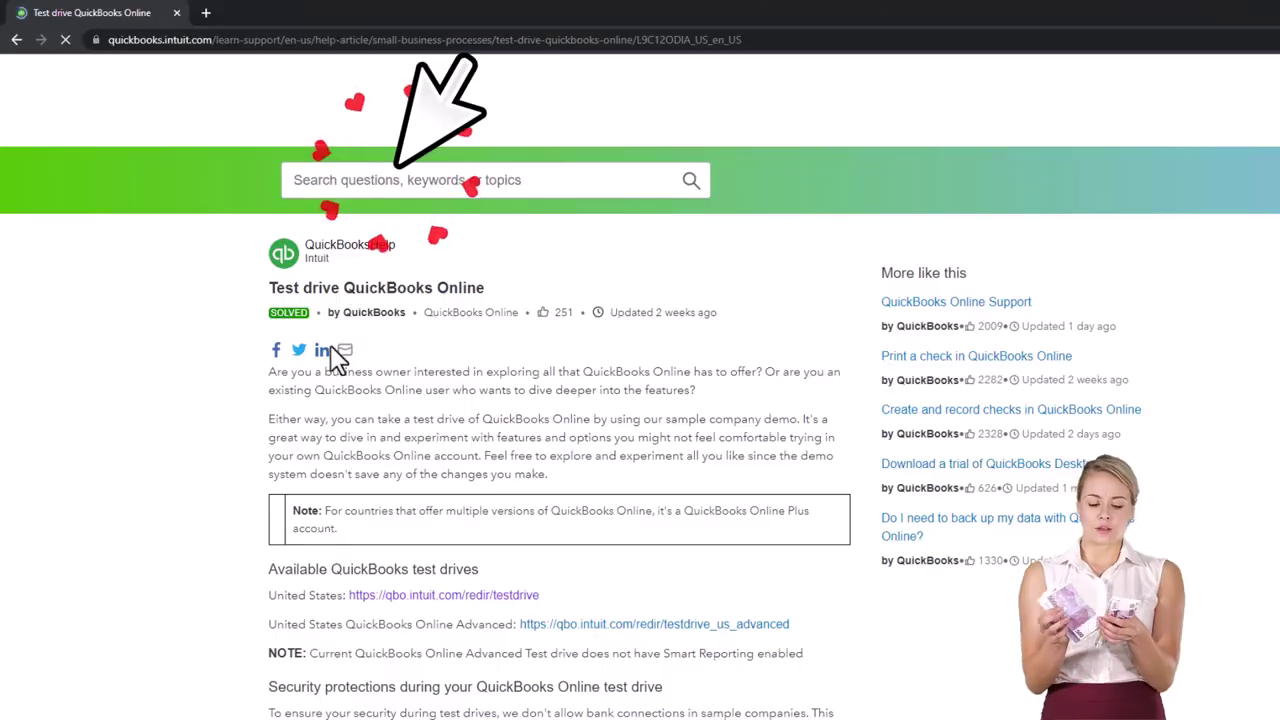
pyautogui.scroll(-2, 214, 409)
pyautogui.click(396, 466)
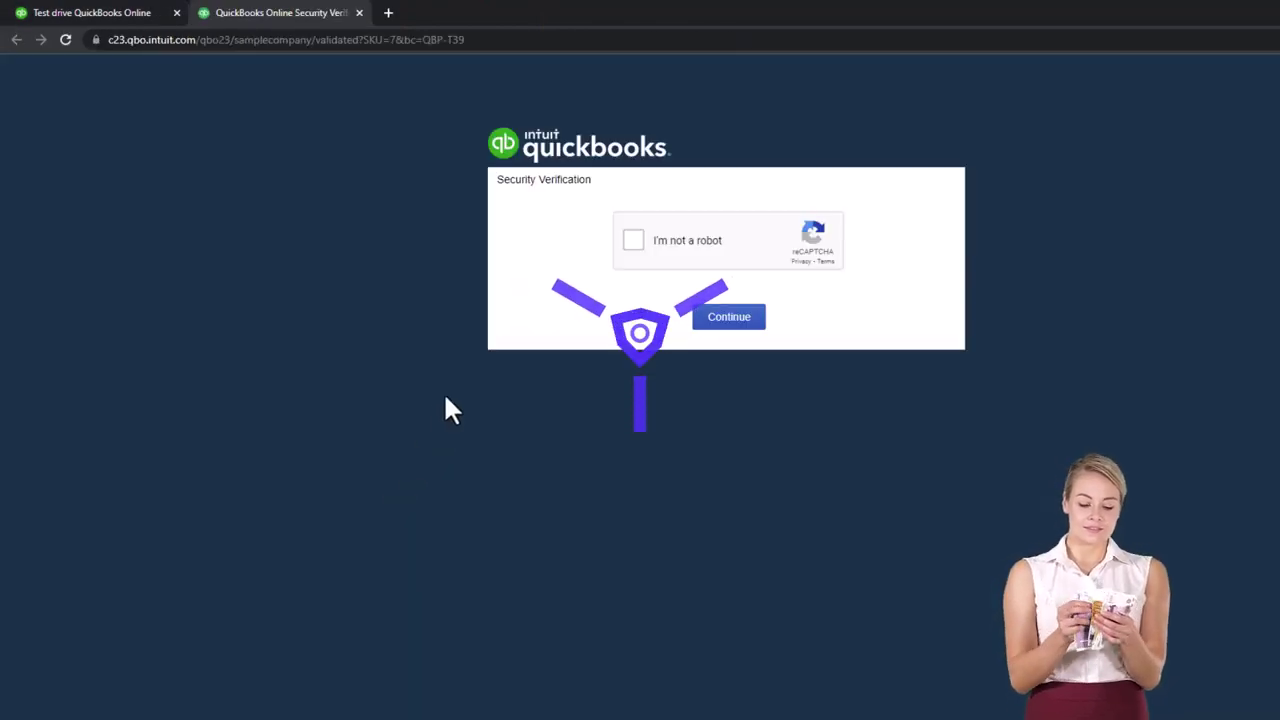
pyautogui.click(632, 241)
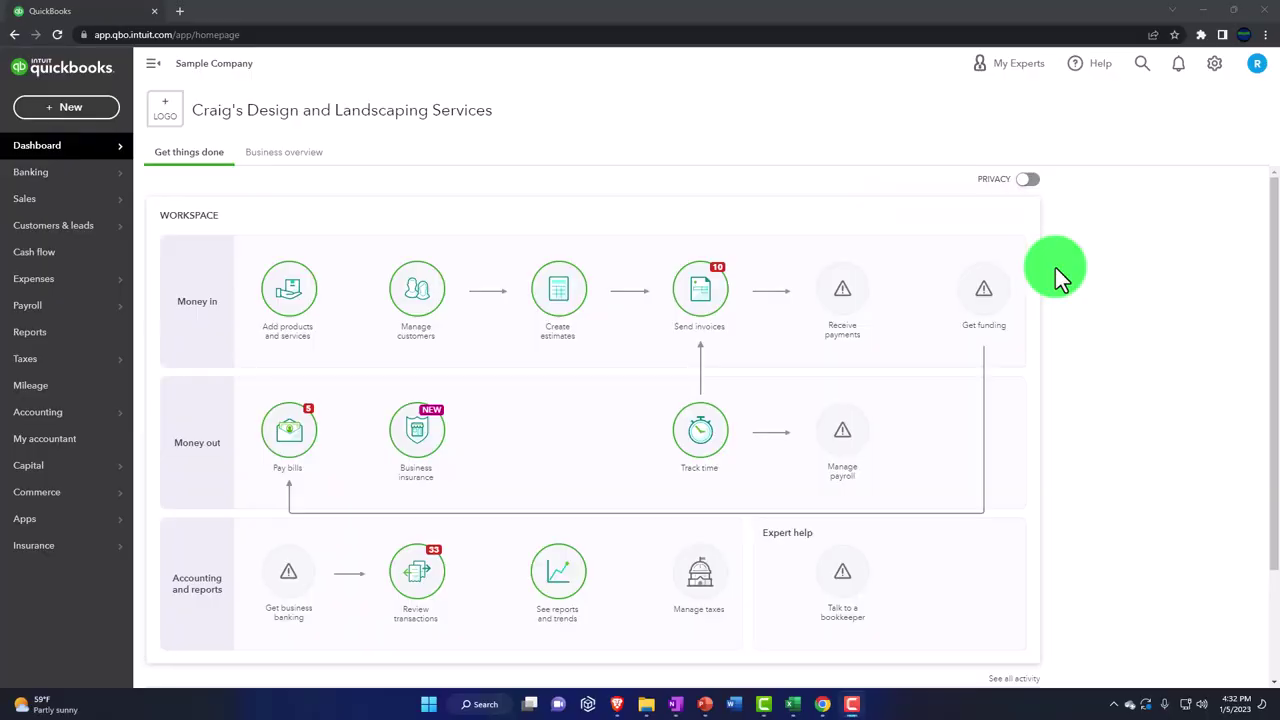
# Check in the settings options whether the sample company uses Accountant view or Business view.
pyautogui.hotkey('ctrl', '+')
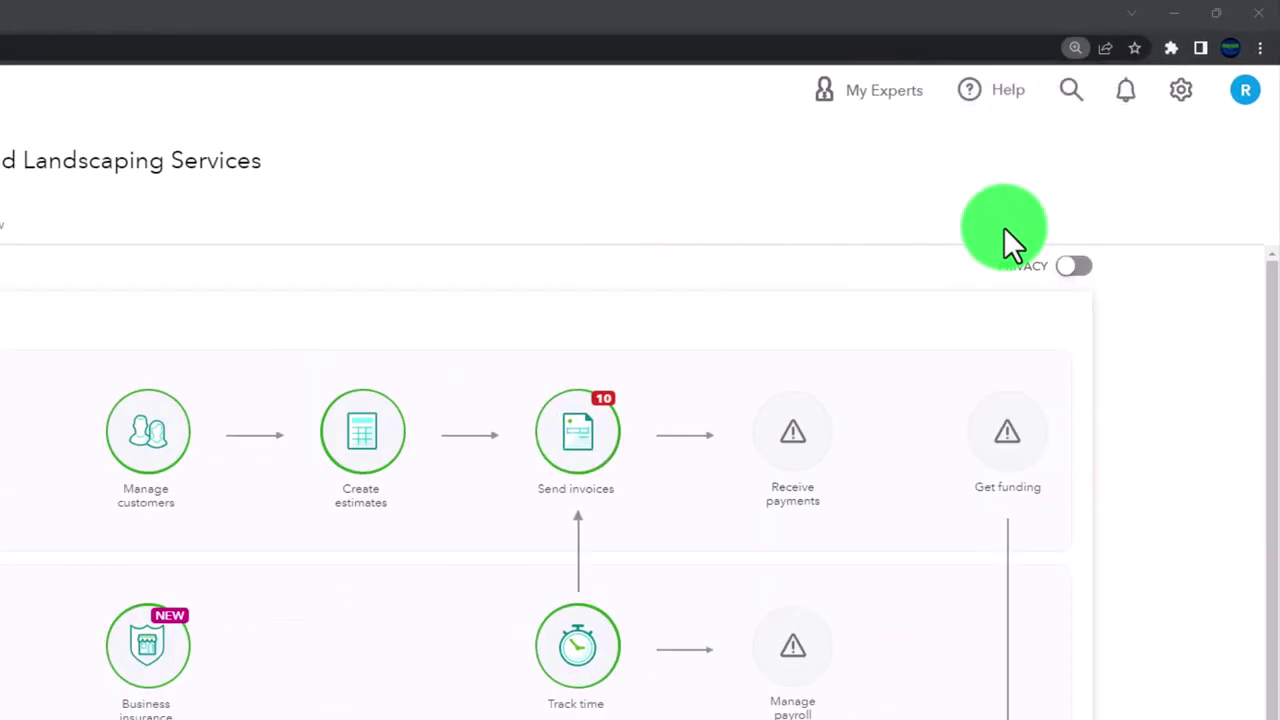
pyautogui.hotkey('ctrl', '+')
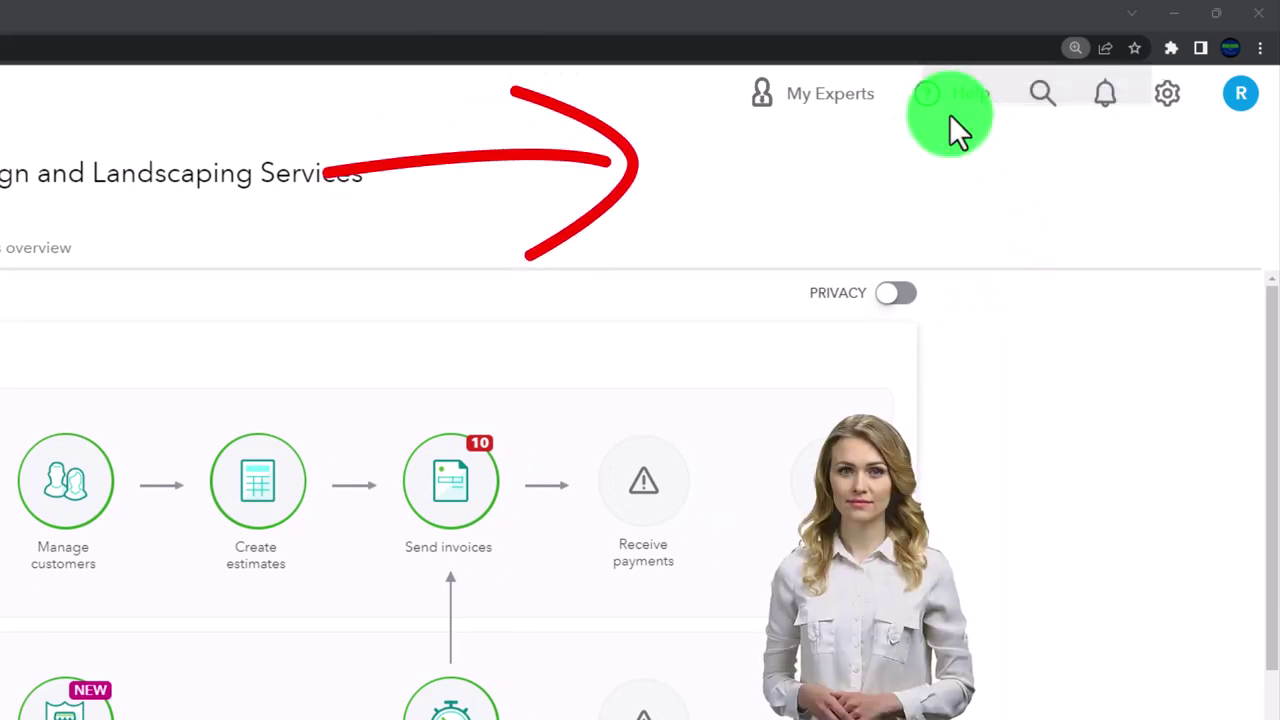
pyautogui.click(1161, 118)
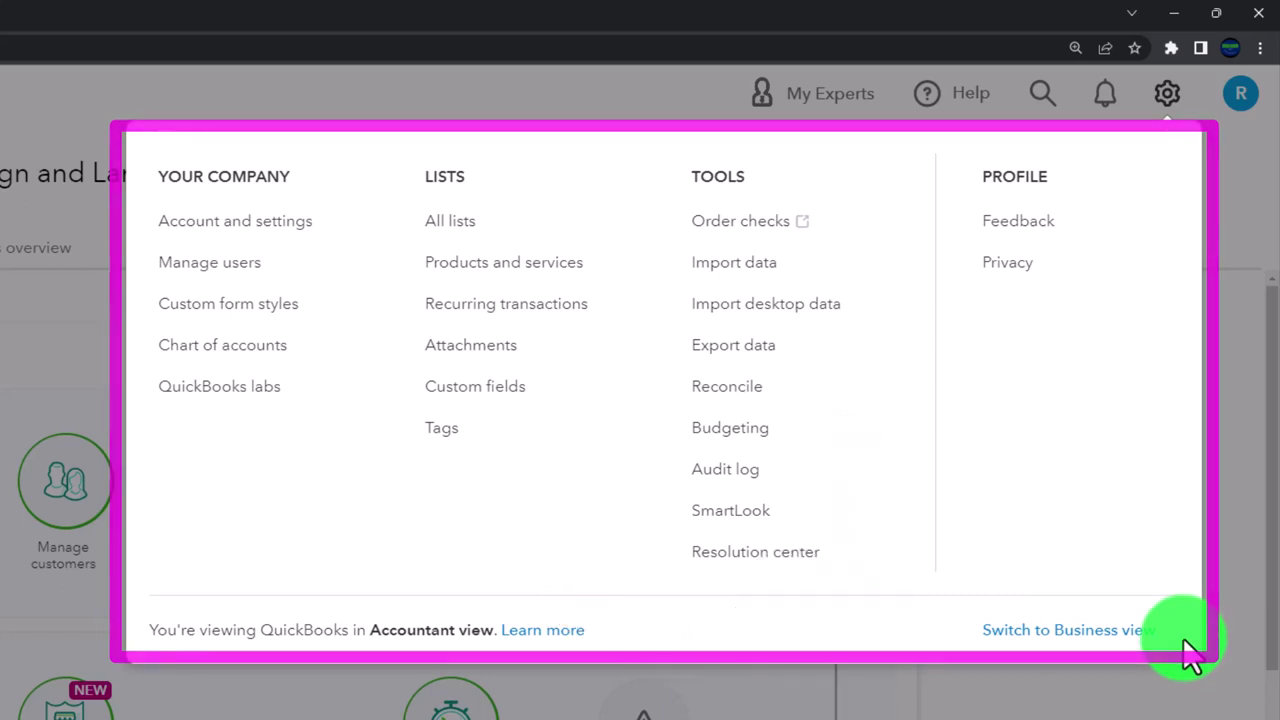
pyautogui.click(1145, 712)
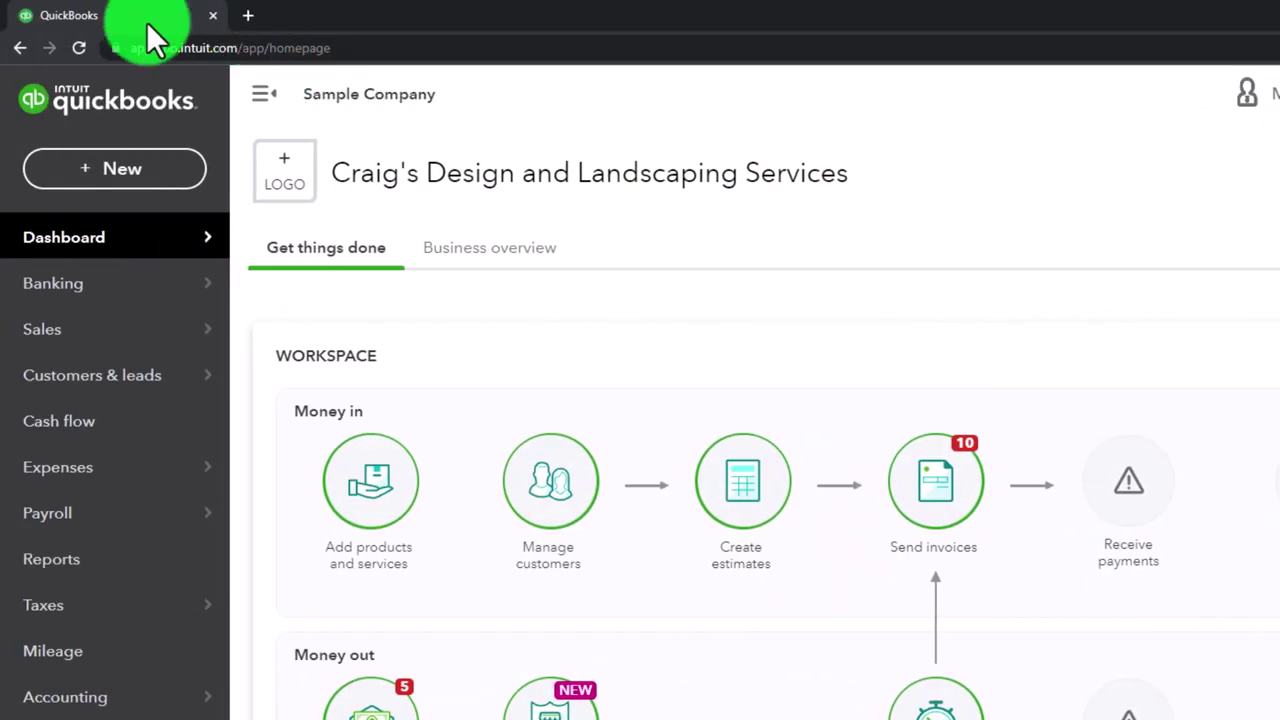
# Duplicate the QuickBooks browser tab twice.
pyautogui.rightClick(143, 14)
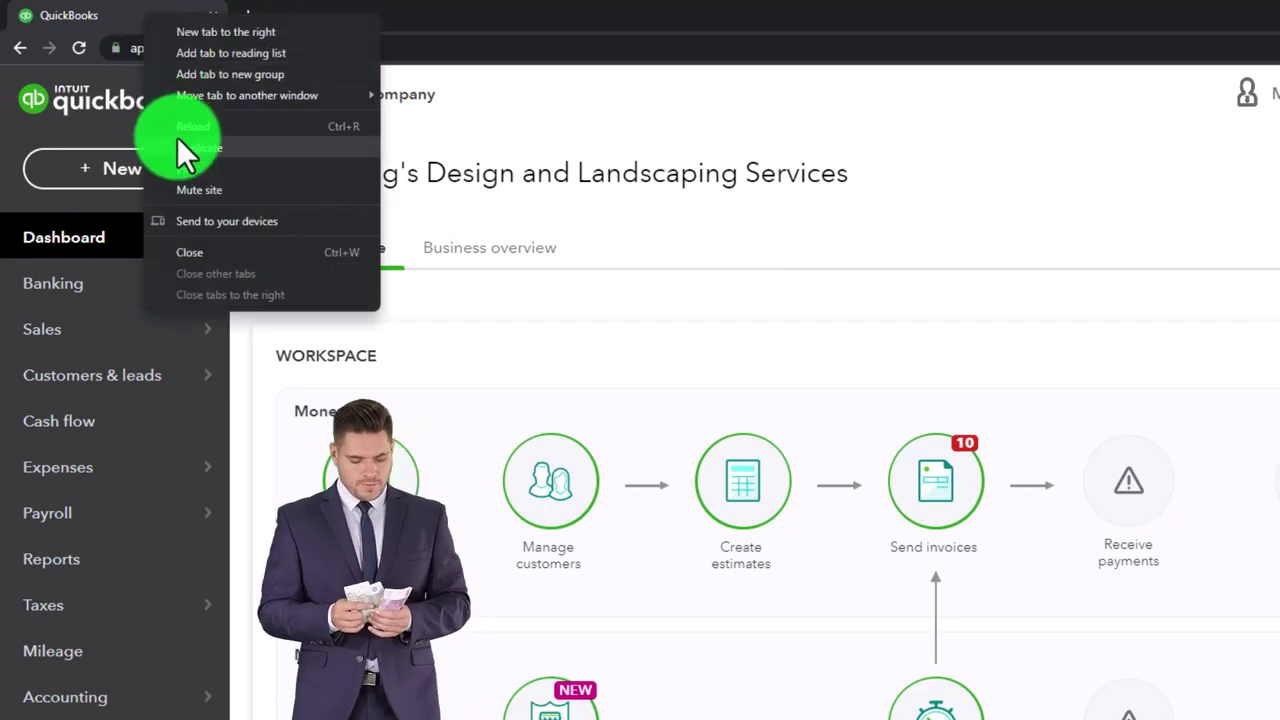
pyautogui.click(270, 149)
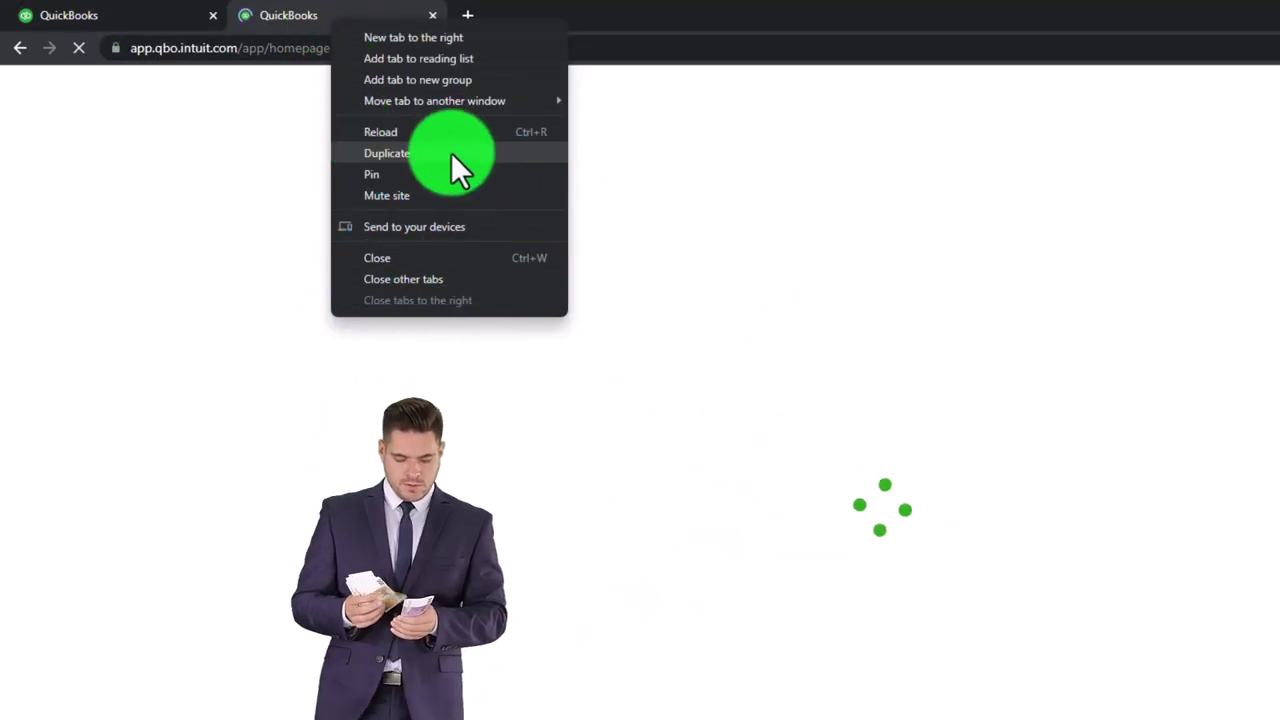
pyautogui.click(433, 155)
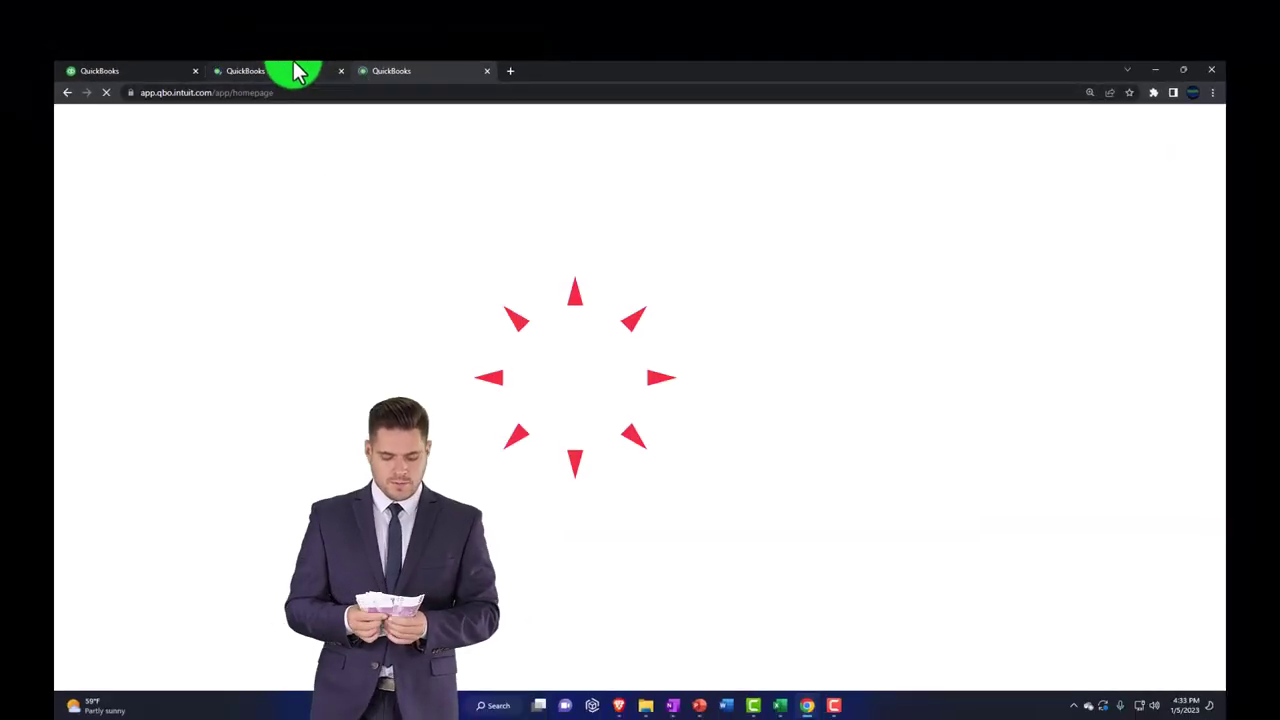
# Open the Balance Sheet report in the second browser tab and the Profit and Loss report in the third.
pyautogui.click(86, 432)
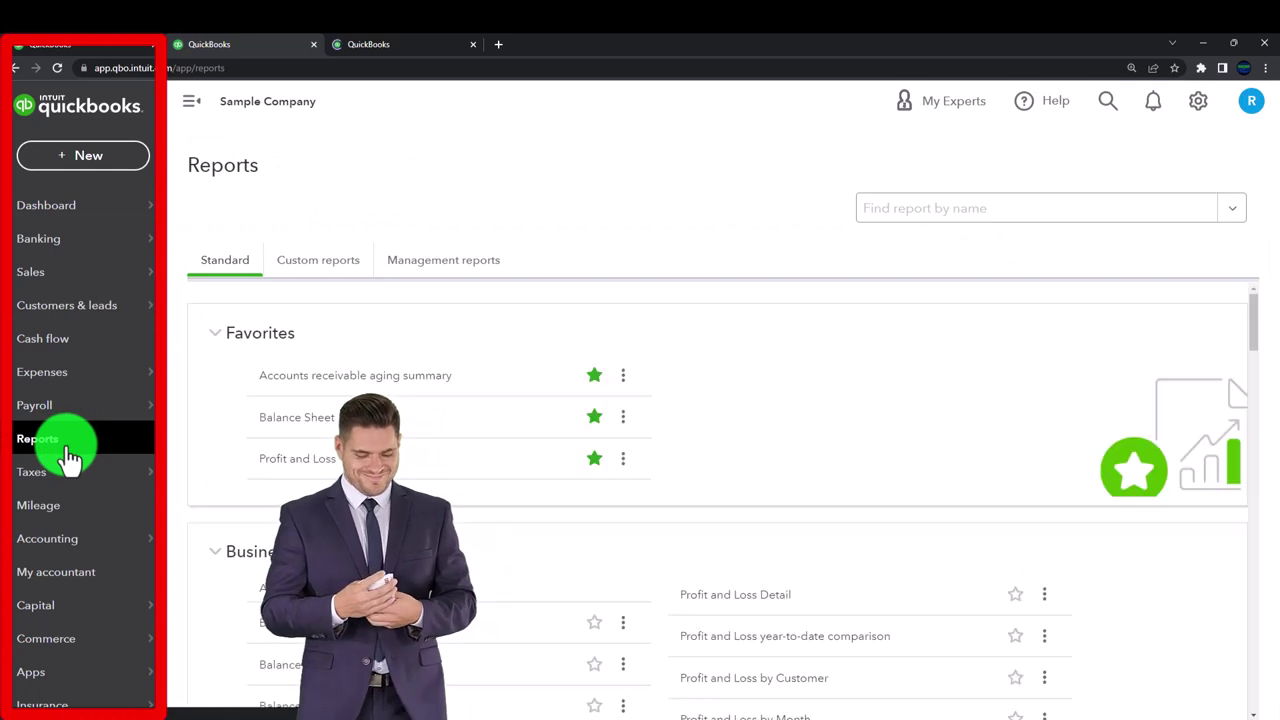
pyautogui.click(284, 420)
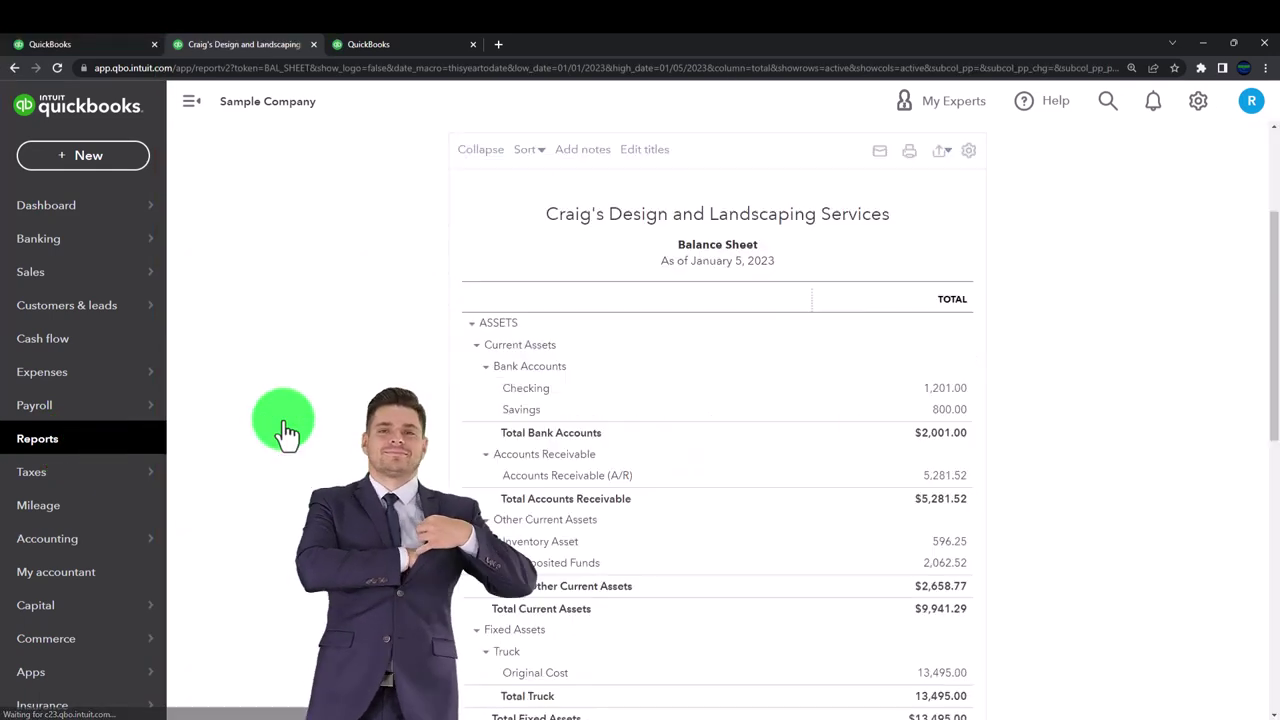
pyautogui.click(398, 52)
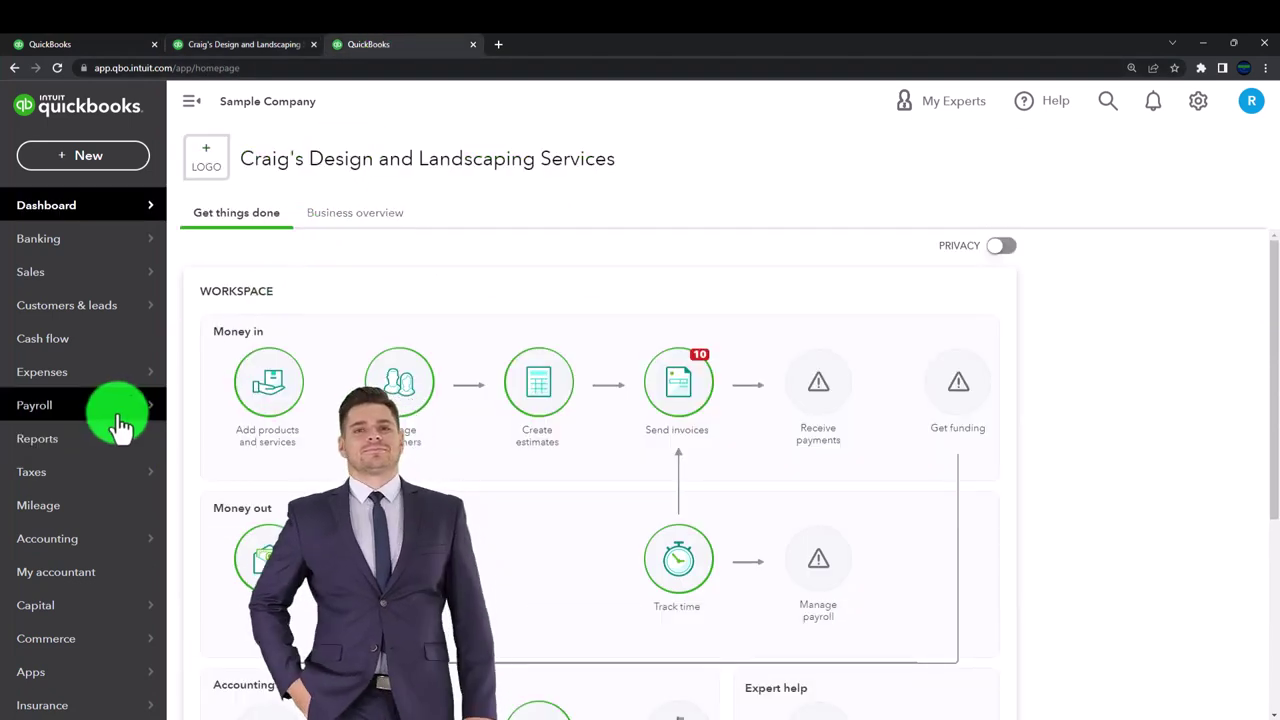
pyautogui.click(70, 448)
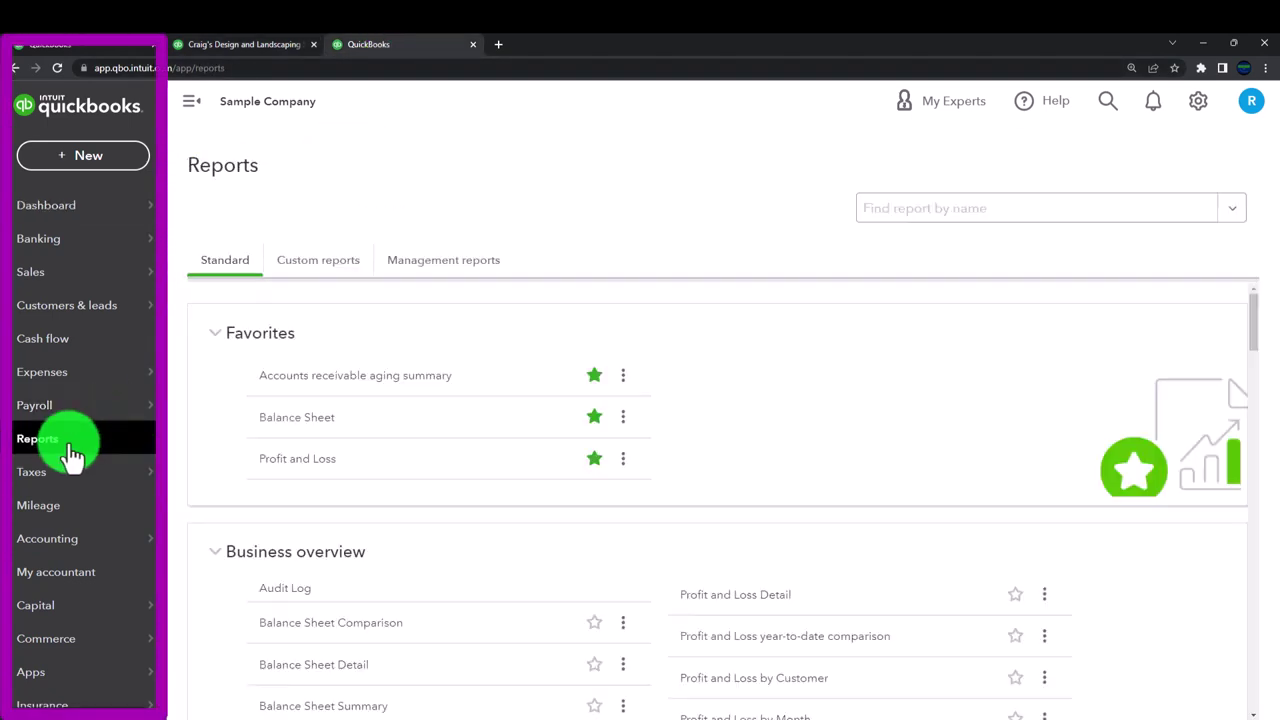
pyautogui.click(287, 466)
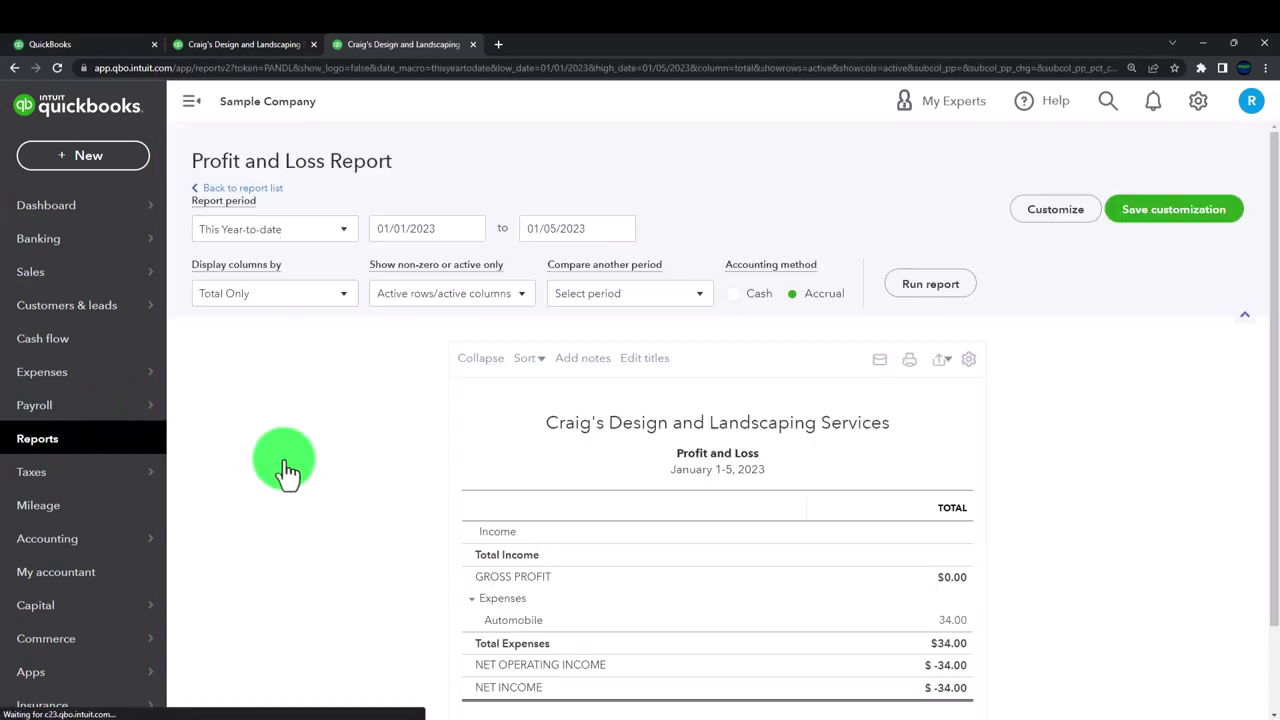
# Collapse the navigation sidebar and run the Profit and Loss report for 01/01/2022 to 12/31/2022.
pyautogui.click(188, 104)
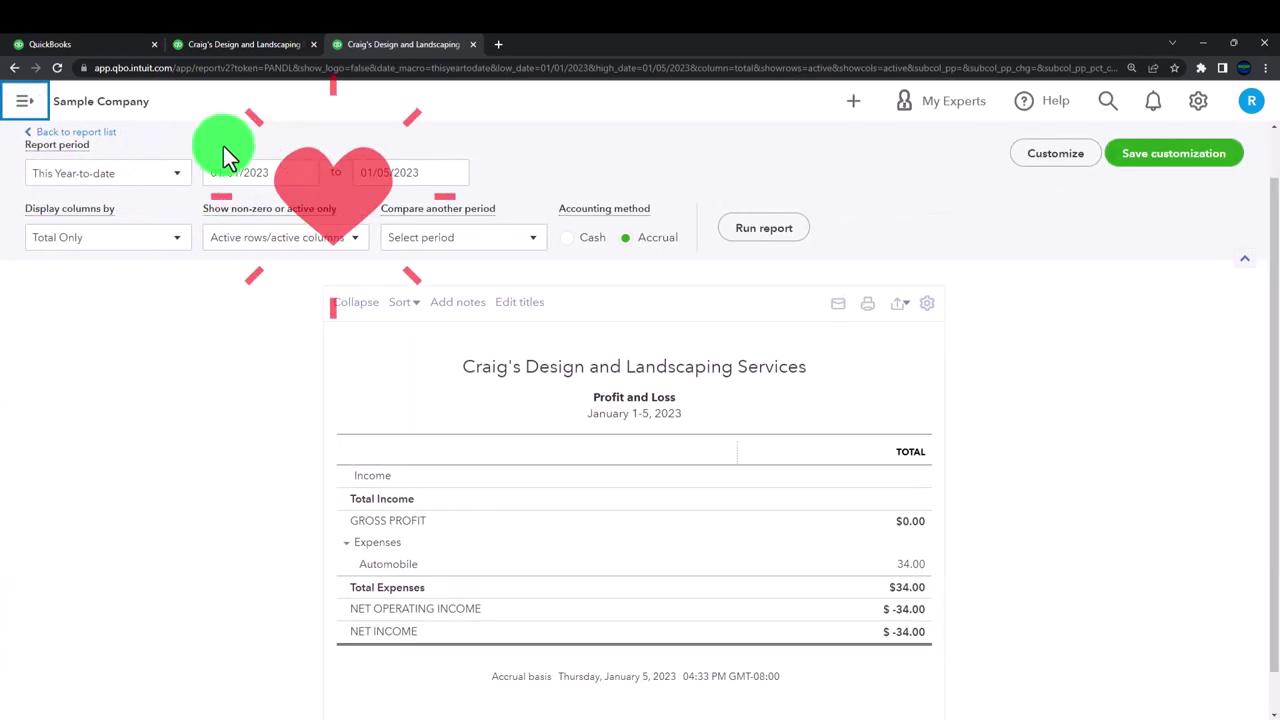
pyautogui.click(271, 172)
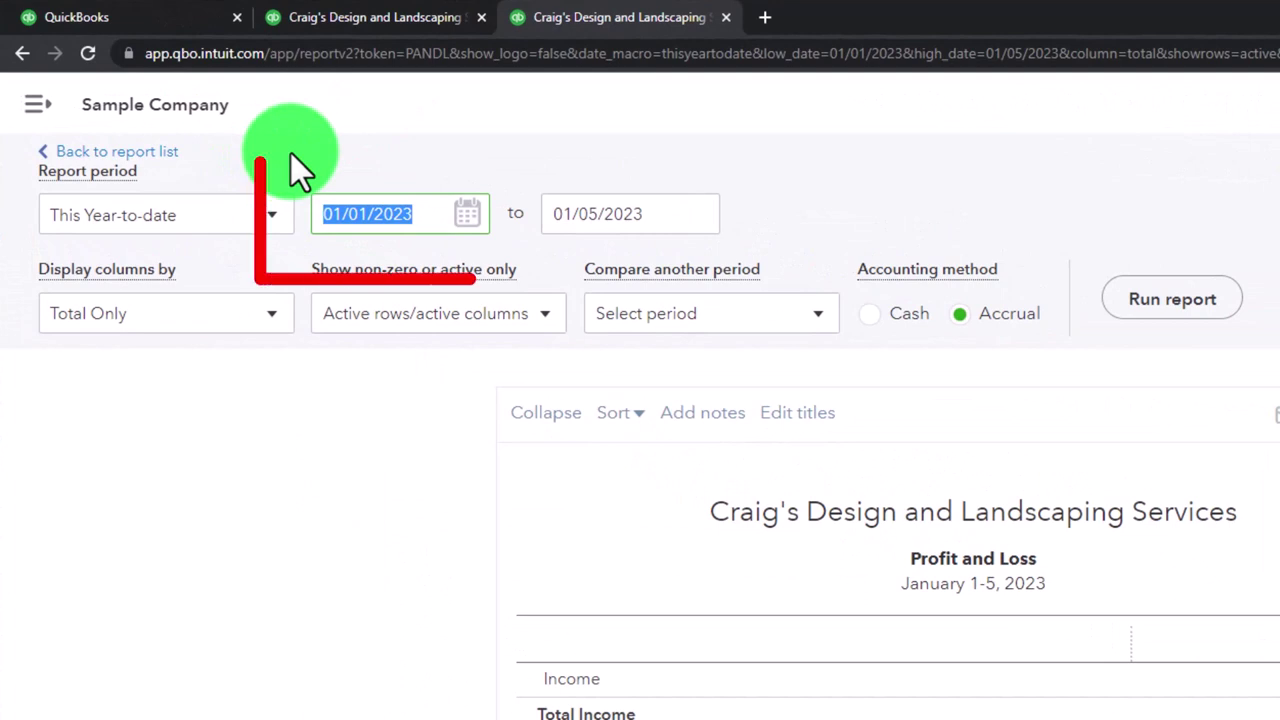
pyautogui.write('0101')
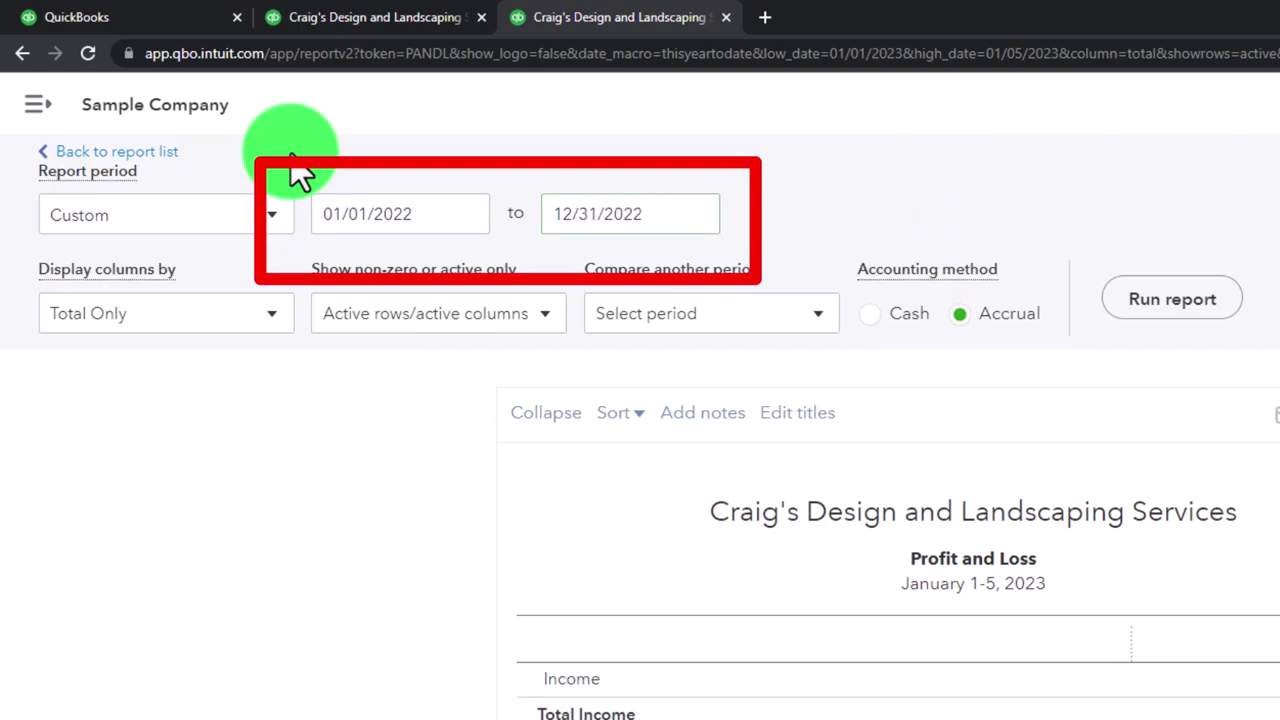
pyautogui.click(1208, 275)
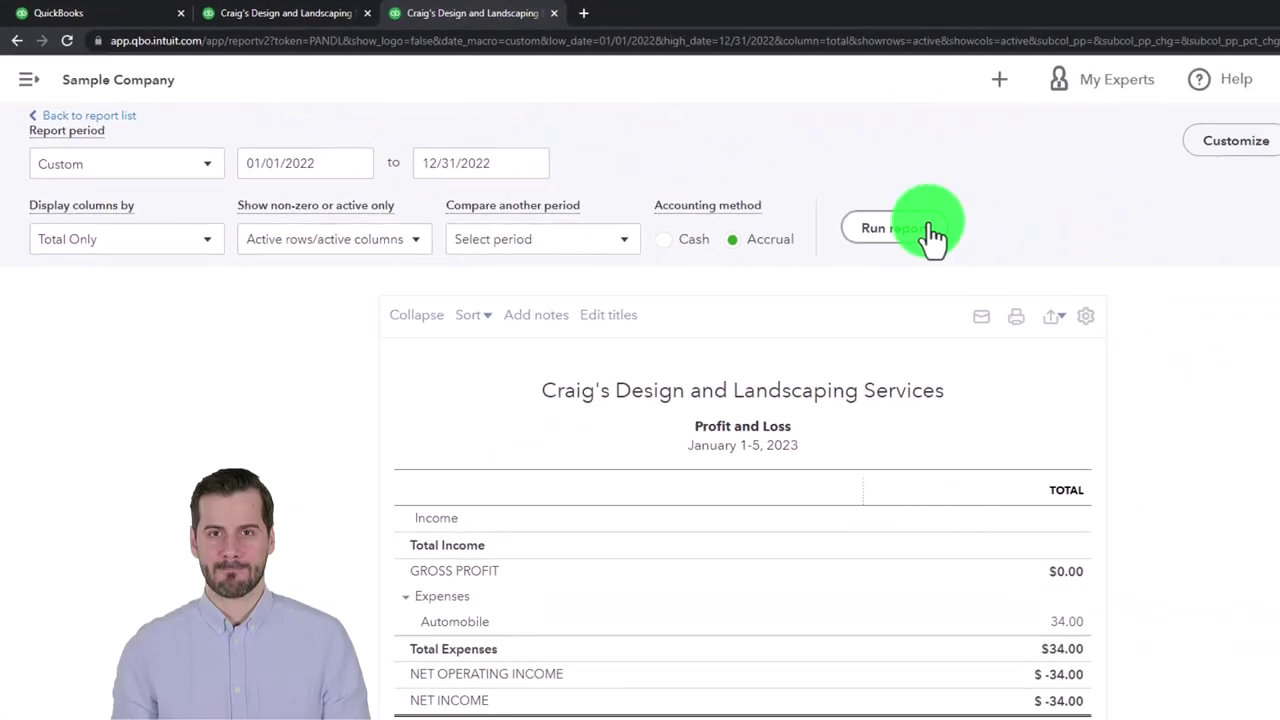
pyautogui.scroll(-2, 1146, 284)
# Switch to the Balance Sheet tab, collapse its navigation sidebar and run the report for 01/01/2022 to 12/31/2022.
pyautogui.click(283, 18)
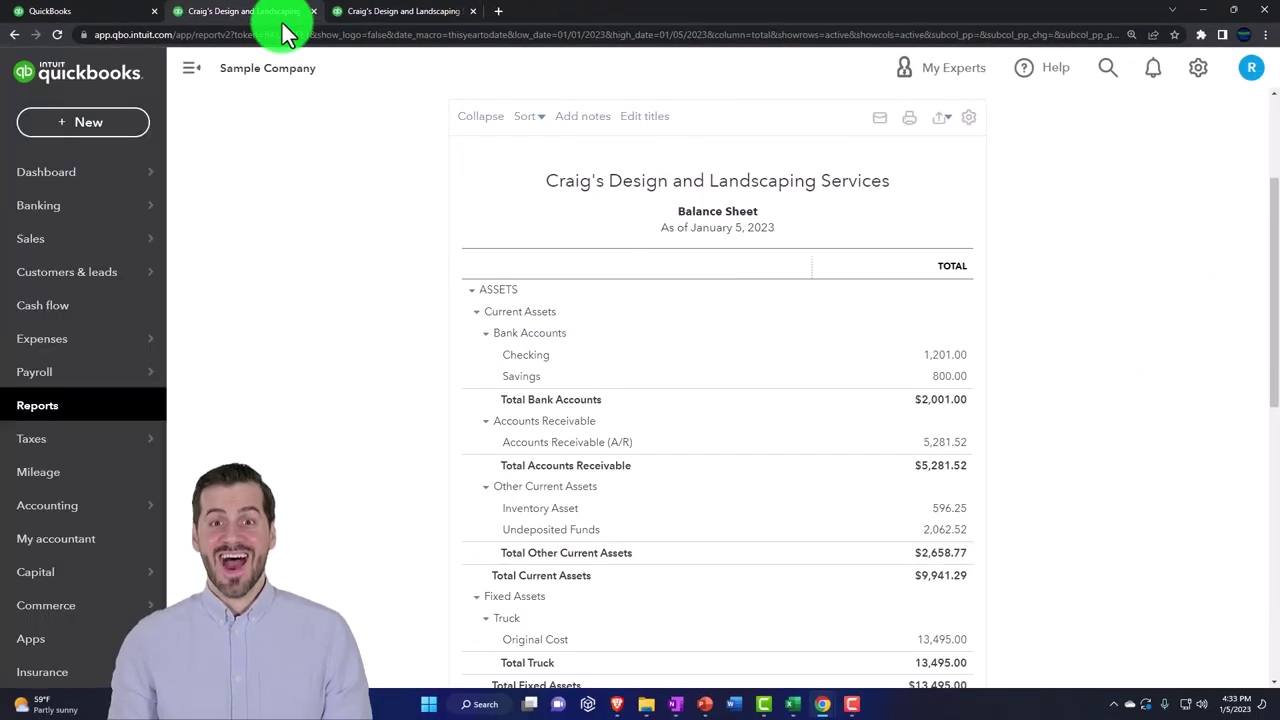
pyautogui.click(192, 77)
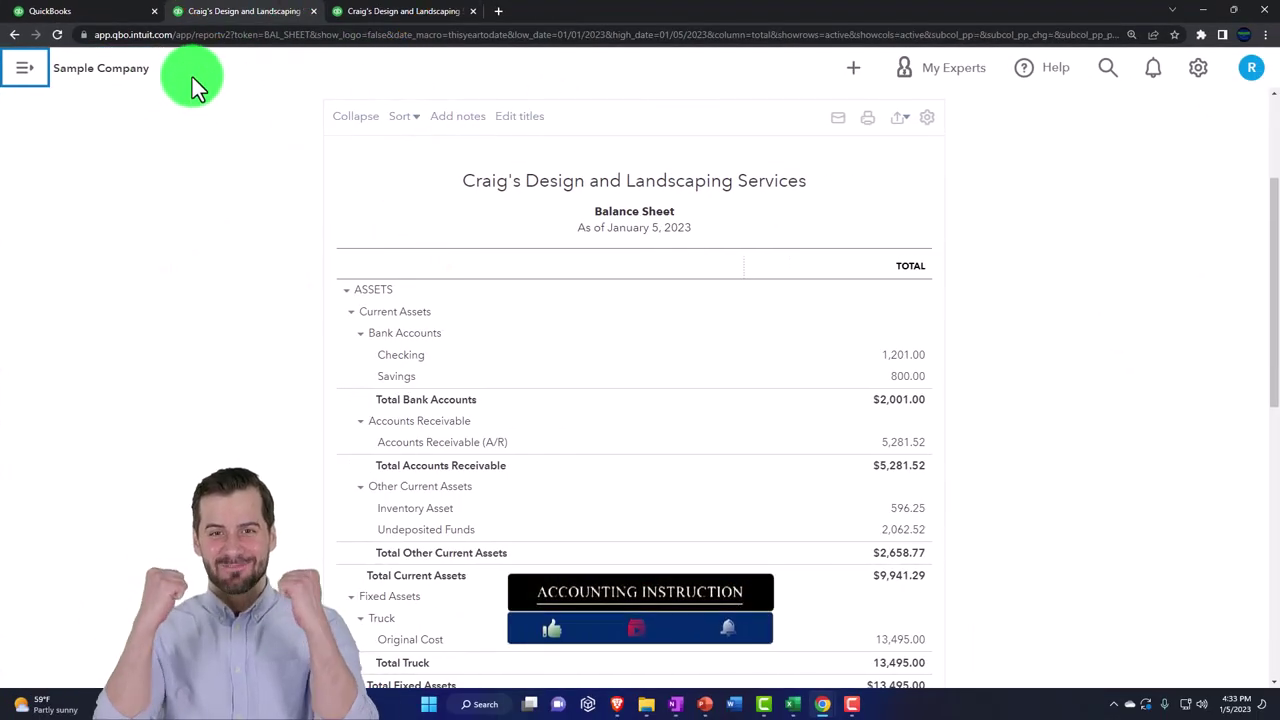
pyautogui.scroll(1, 206, 153)
pyautogui.scroll(2, 206, 153)
pyautogui.click(229, 189)
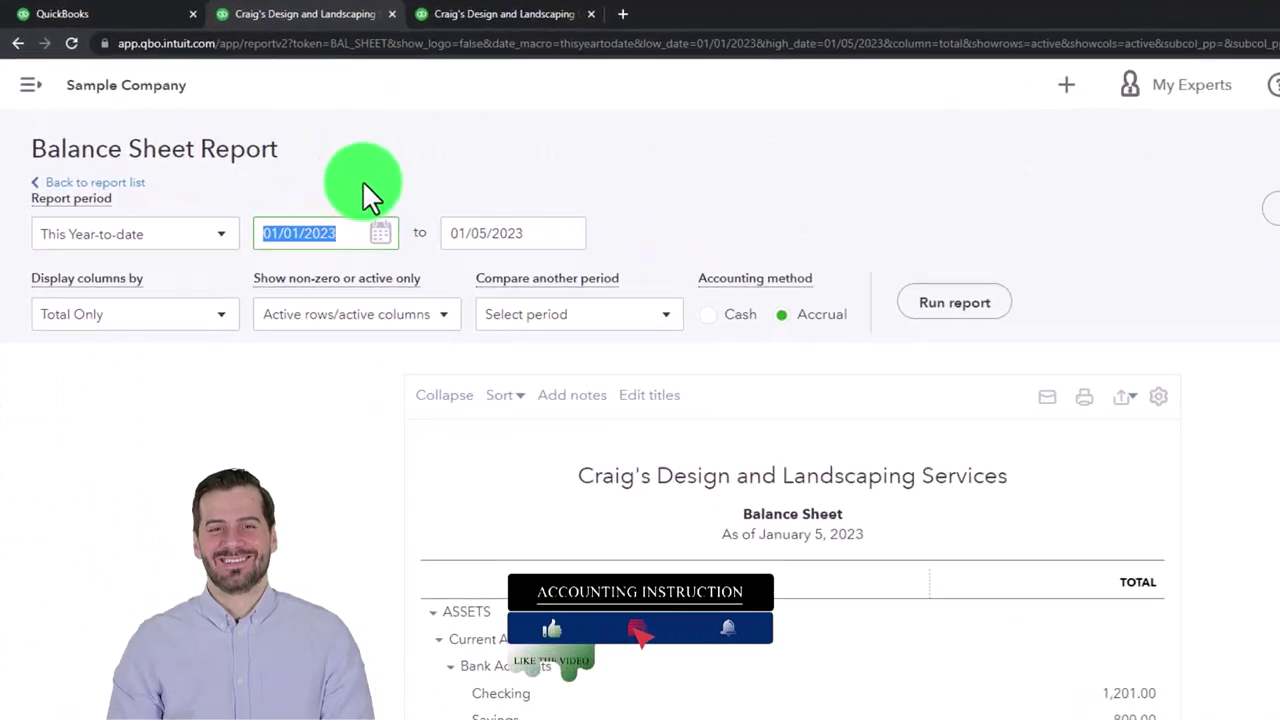
pyautogui.write('010122')
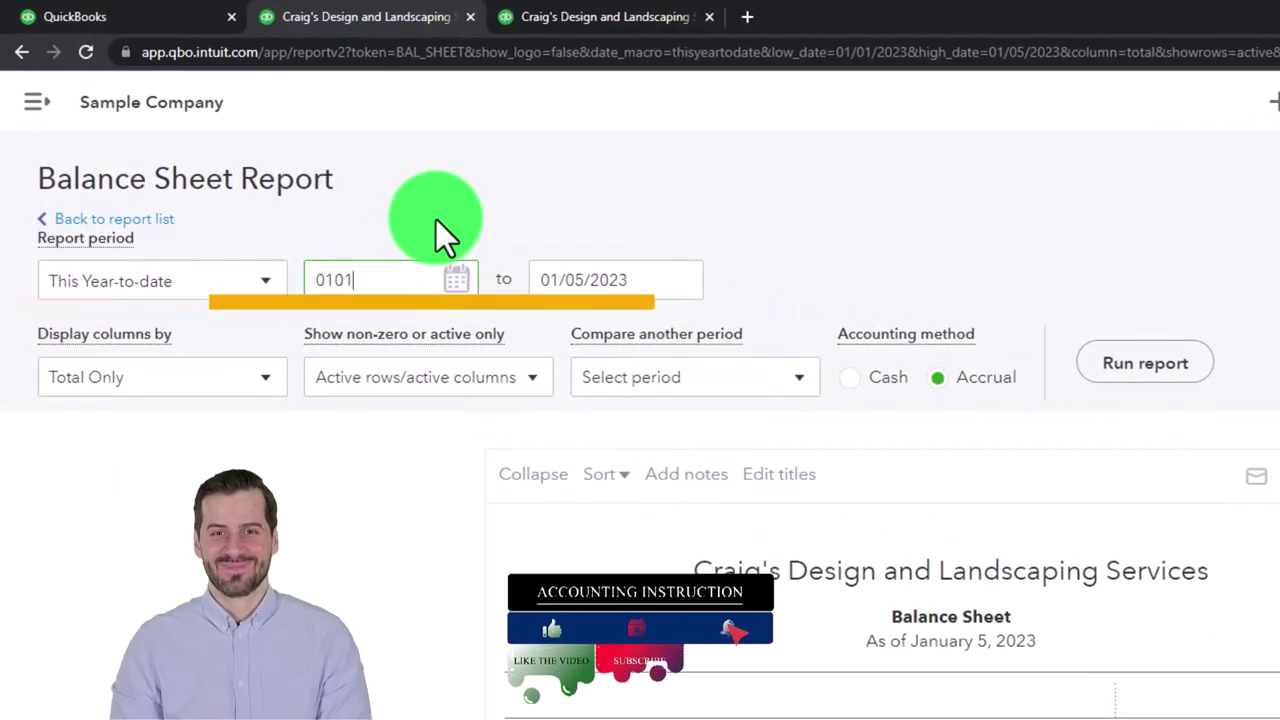
pyautogui.press('Tab')
pyautogui.write('1')
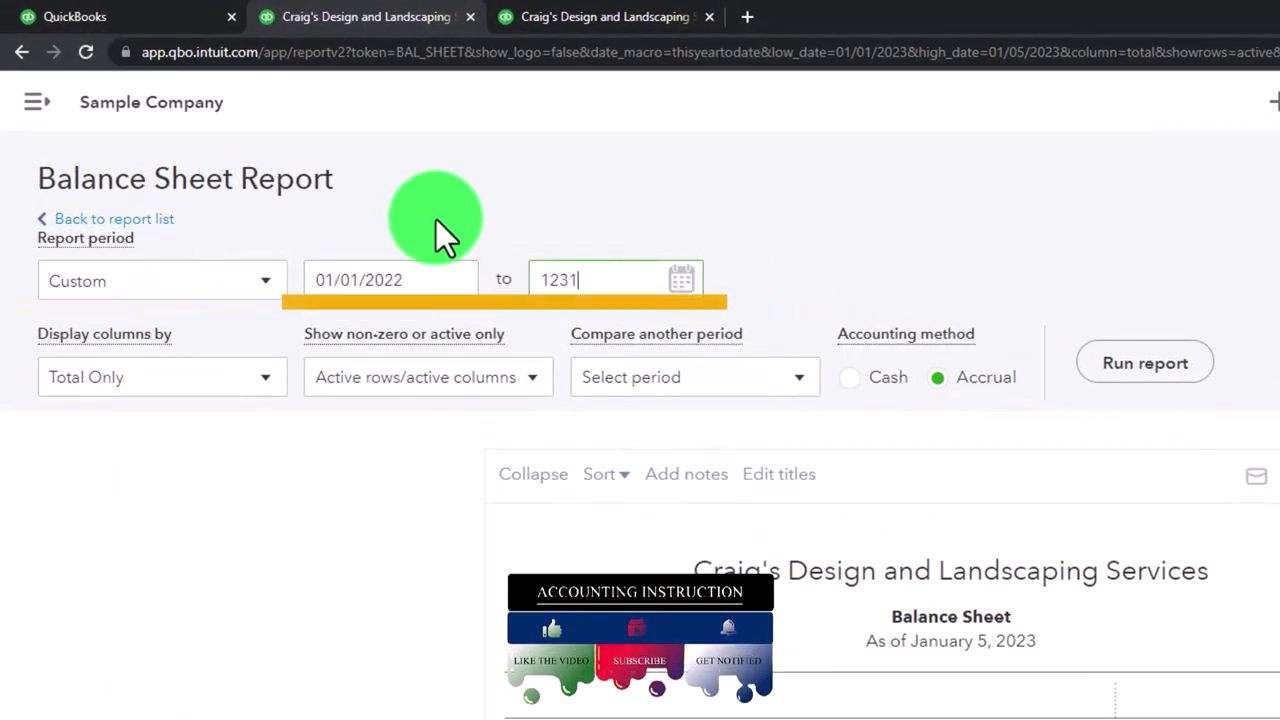
pyautogui.write('2/31/2022')
pyautogui.press('Tab')
pyautogui.click(885, 270)
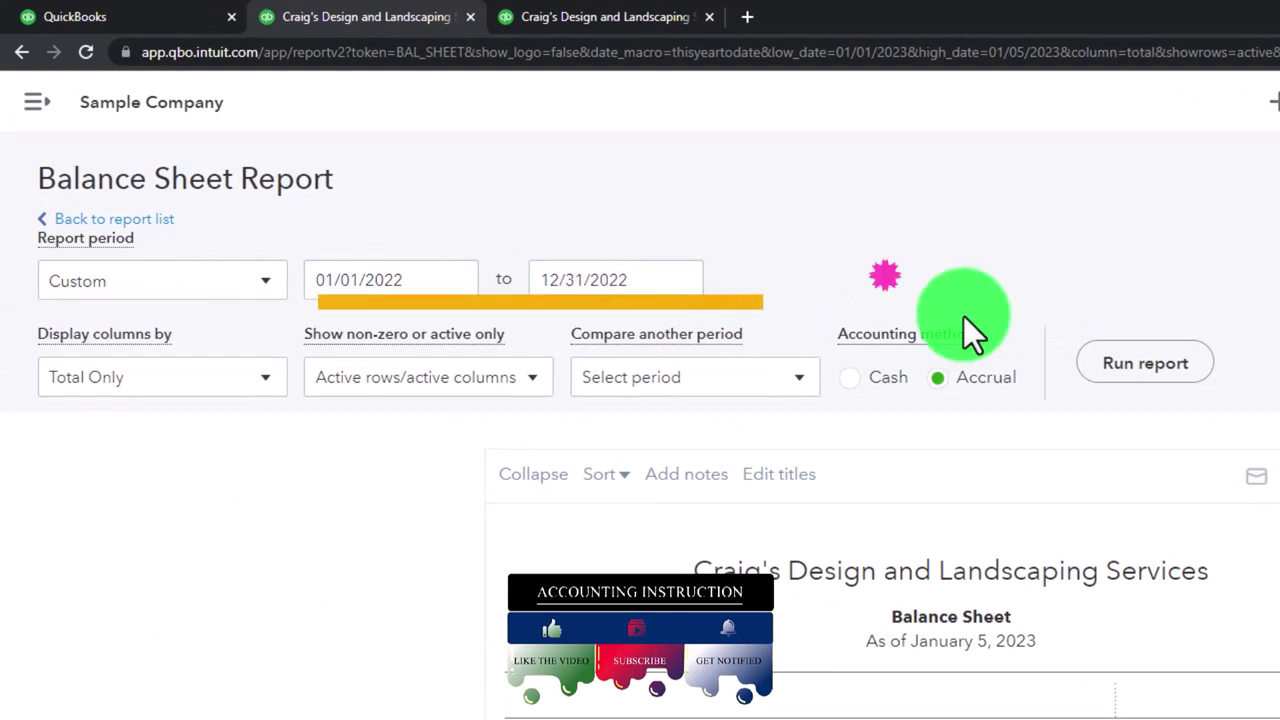
pyautogui.click(1145, 365)
pyautogui.scroll(-3, 1110, 390)
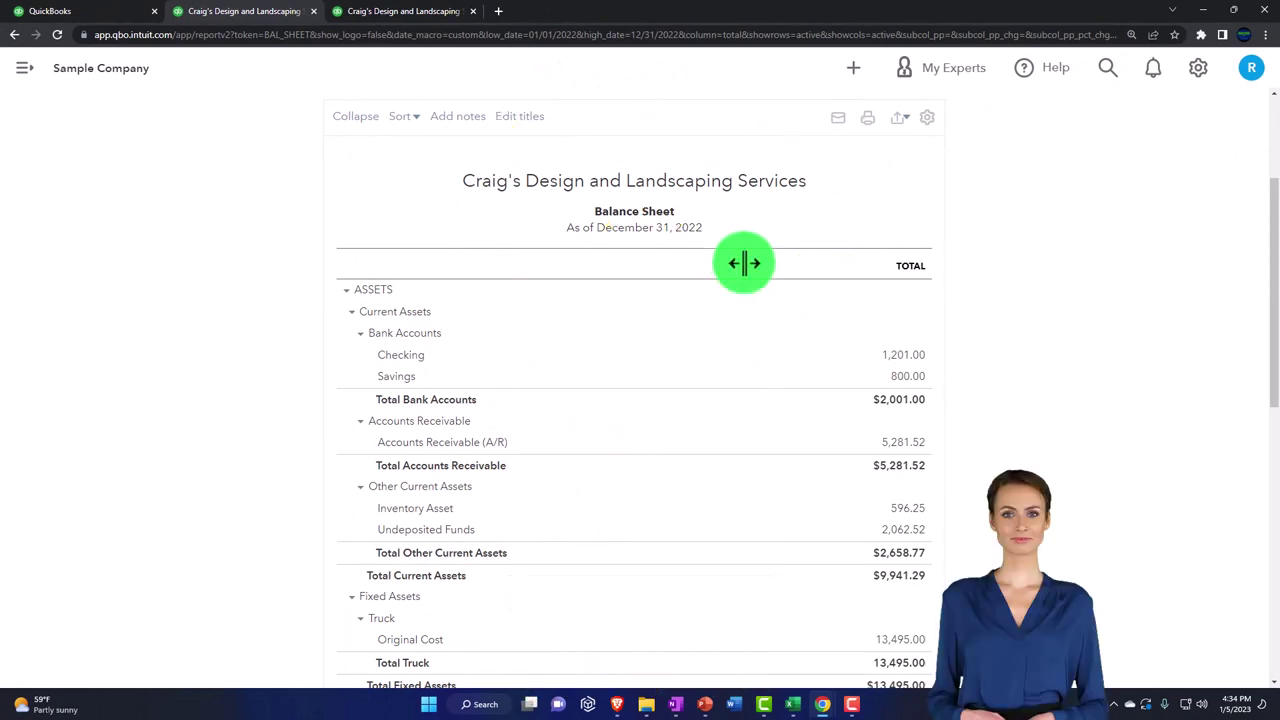
pyautogui.hotkey('ctrl', '+')
pyautogui.hotkey('ctrl', '+')
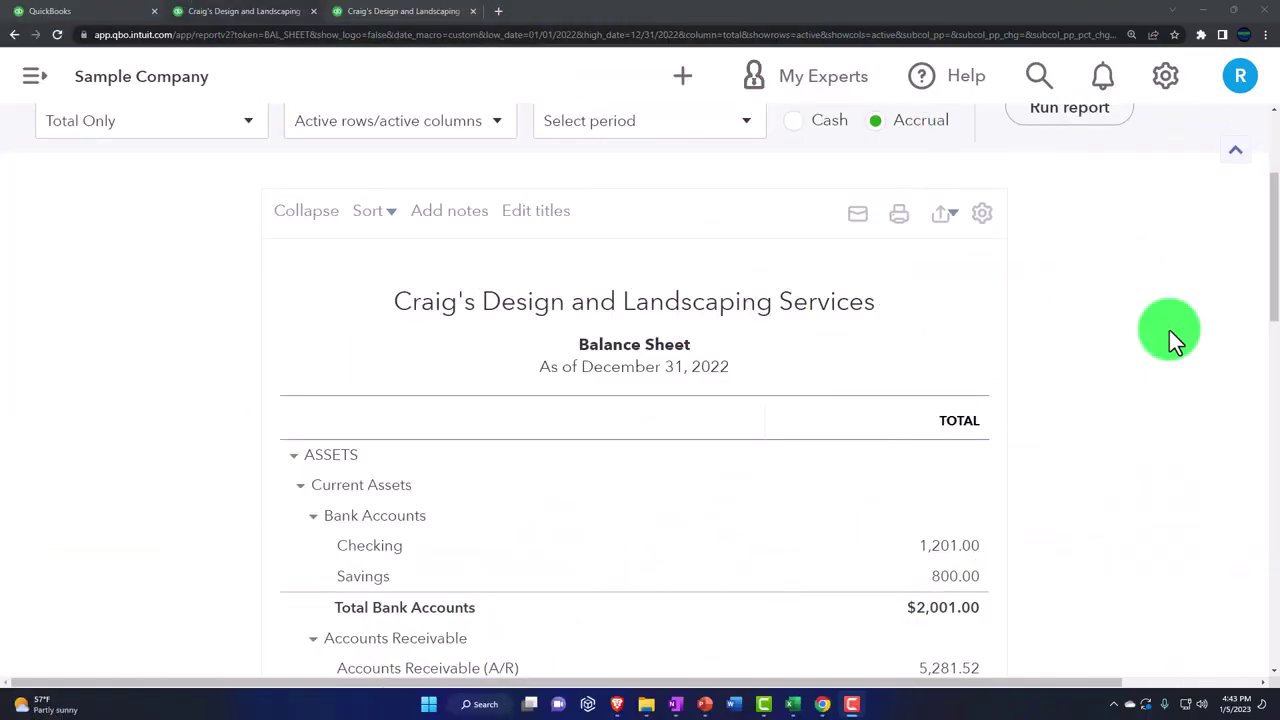
pyautogui.scroll(-1, 1175, 340)
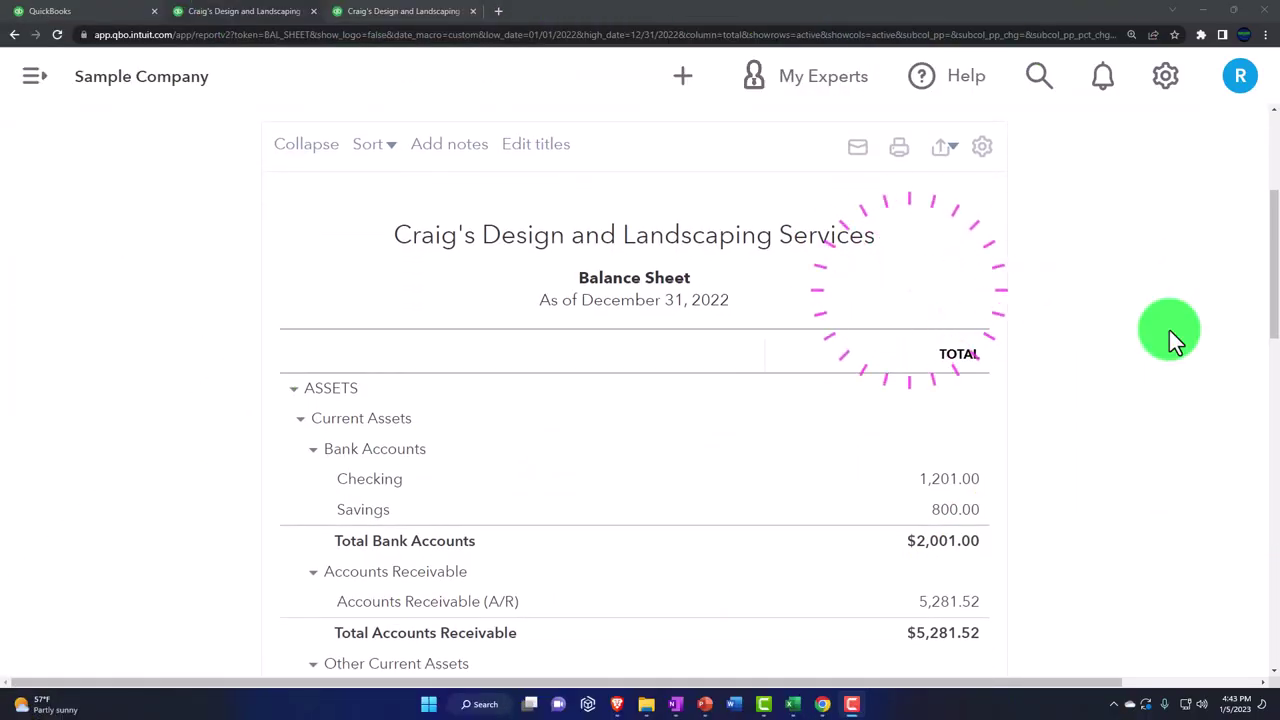
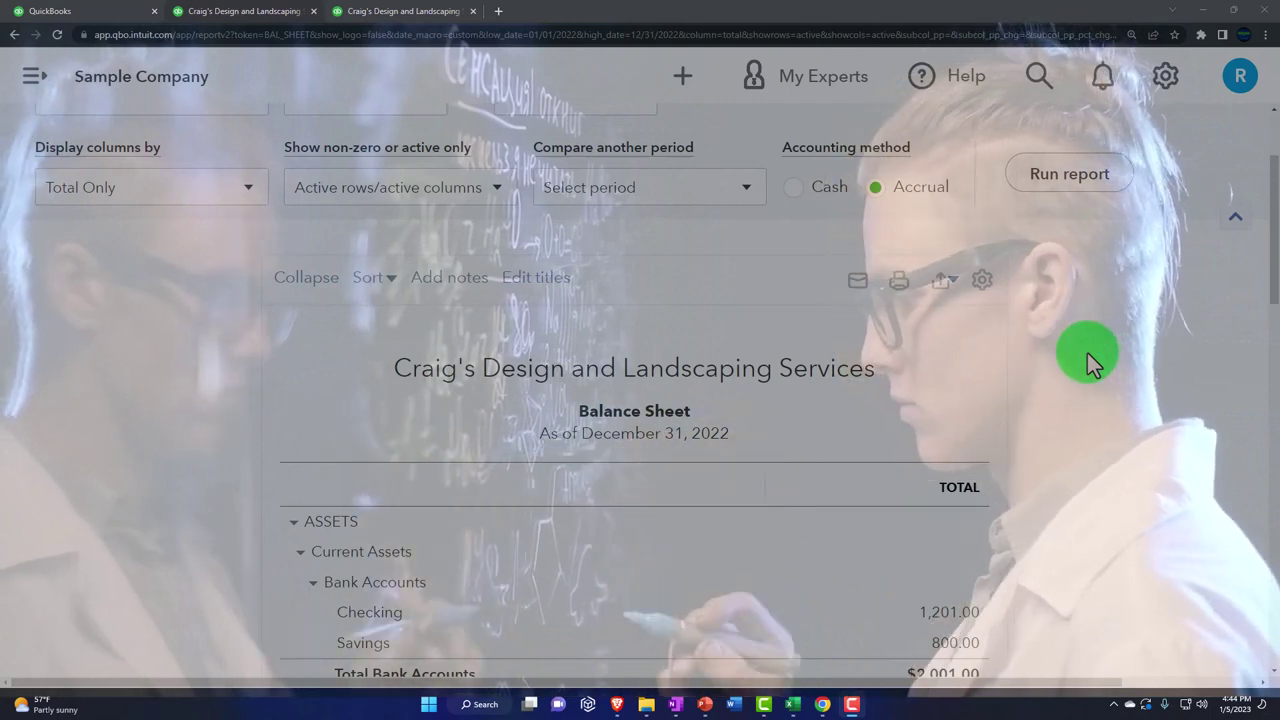
pyautogui.scroll(-2, 1063, 356)
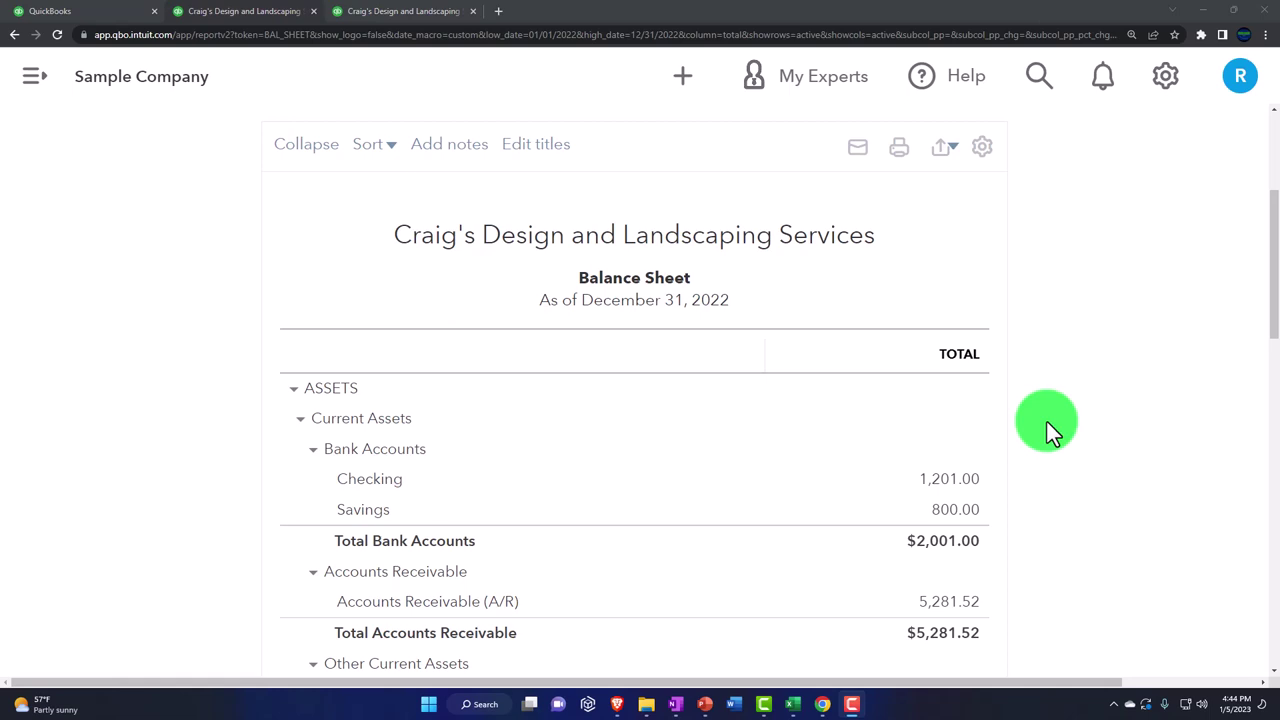
# Examine the Balance Sheet report from its period and display settings through the asset and liability accounts.
pyautogui.scroll(2, 1047, 422)
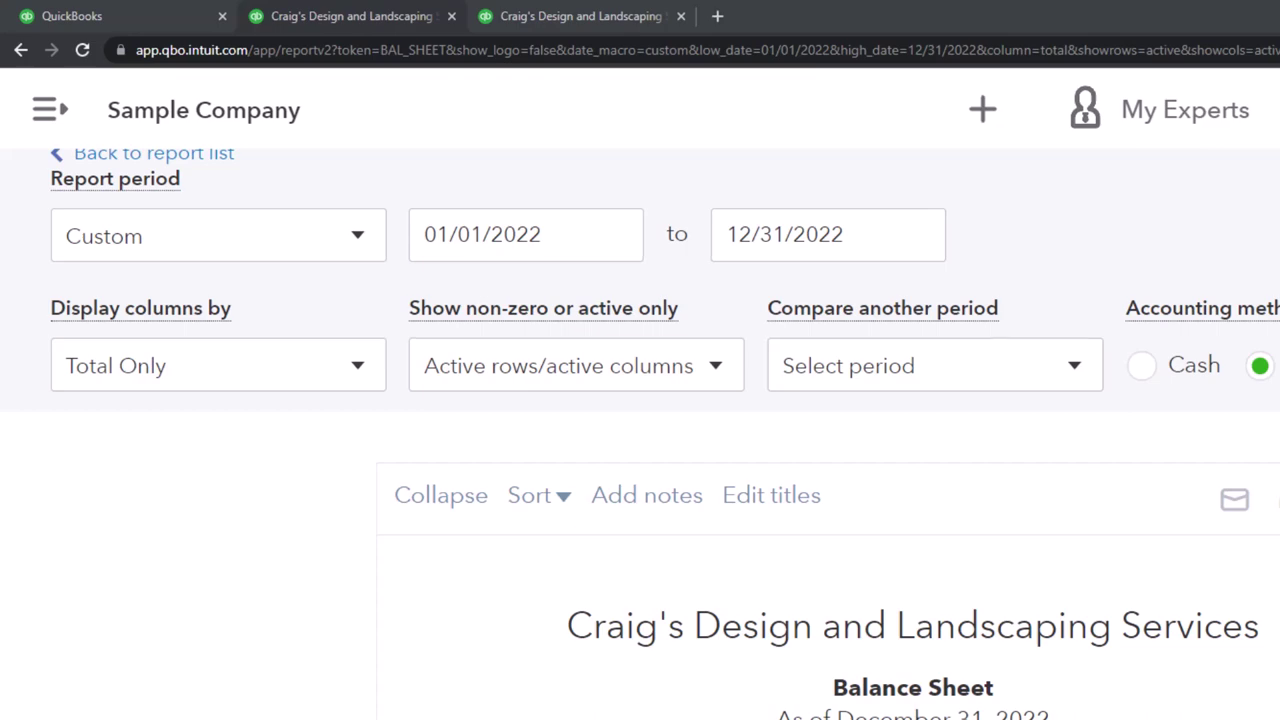
pyautogui.scroll(-3, 1047, 422)
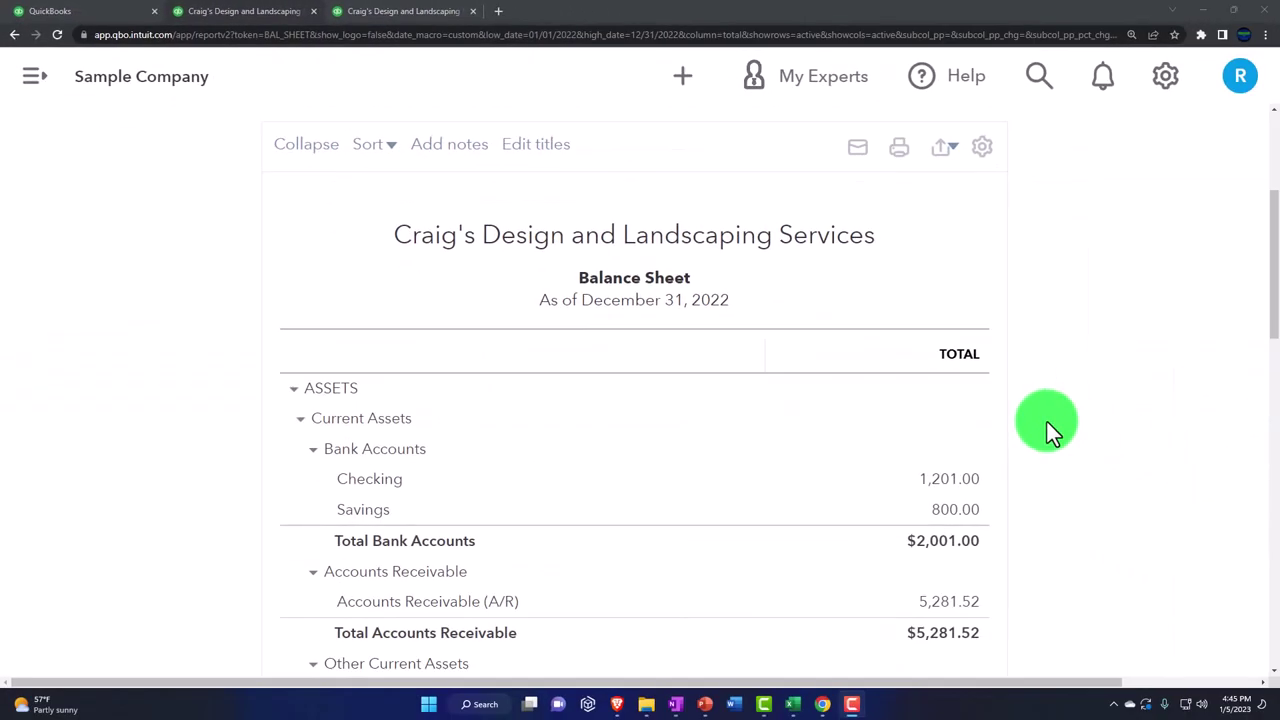
pyautogui.scroll(-3, 1047, 422)
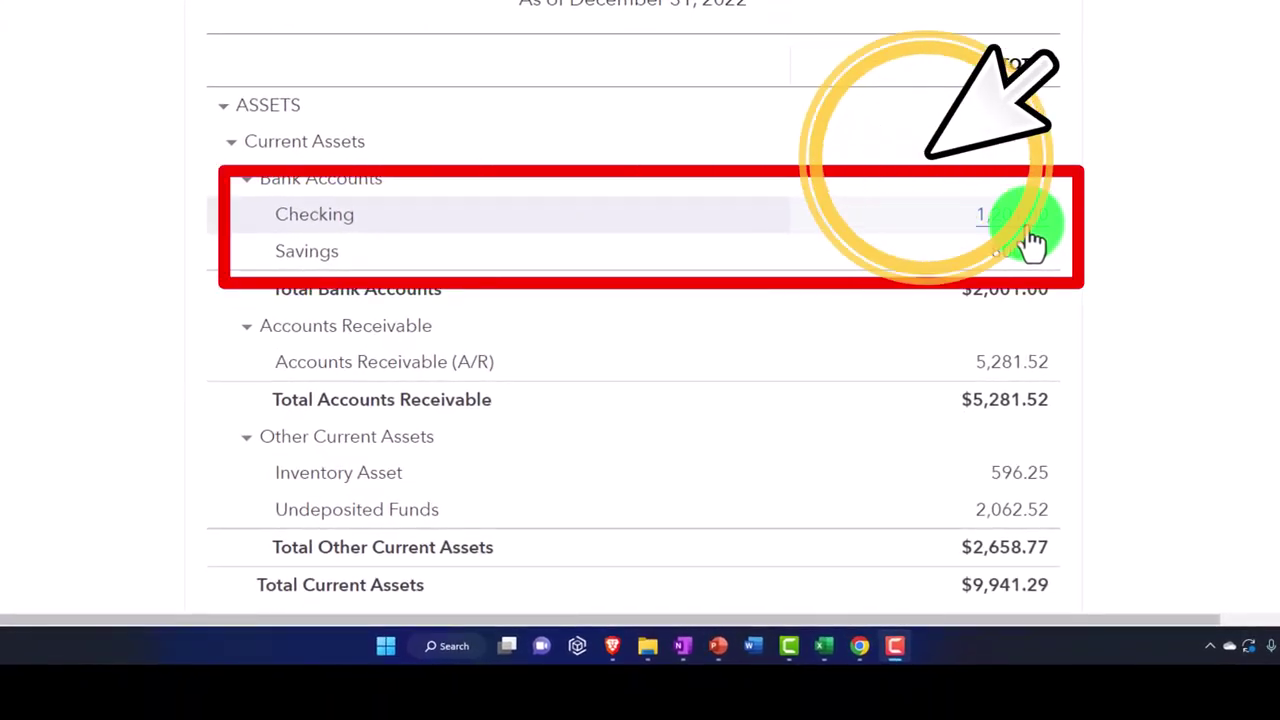
pyautogui.scroll(-5, 1032, 240)
pyautogui.scroll(-4, 1032, 240)
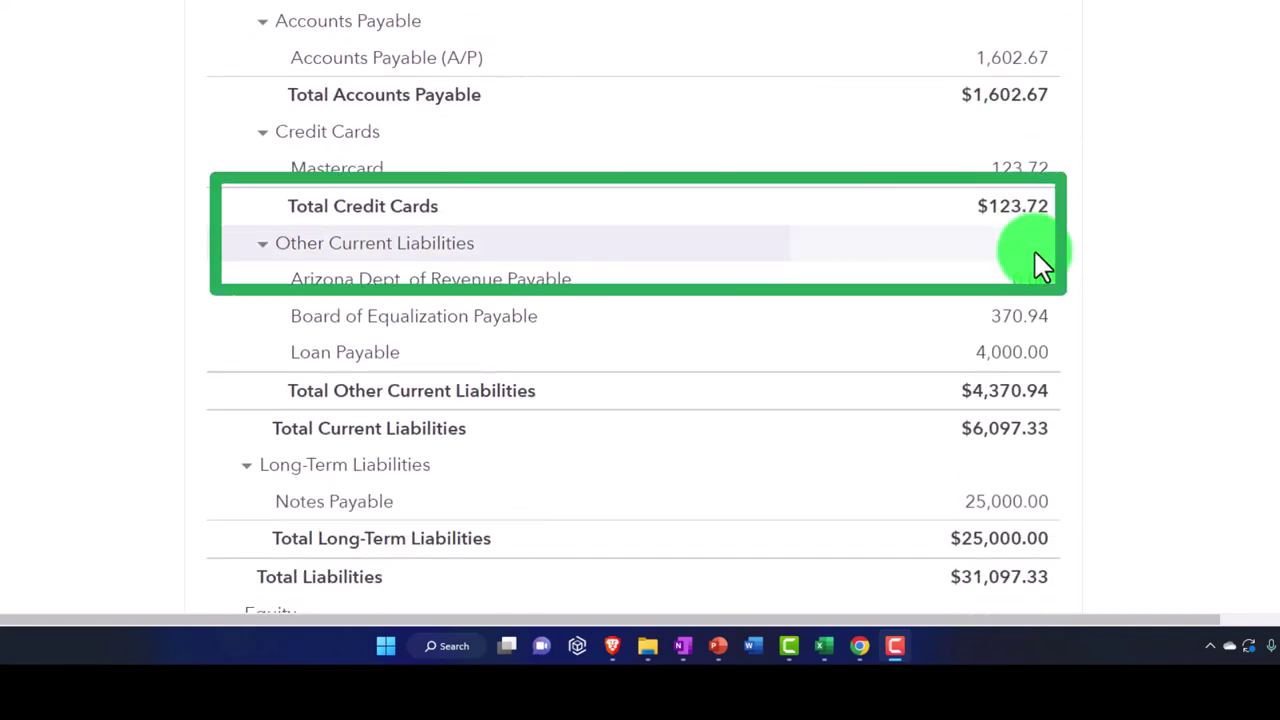
pyautogui.scroll(10, 1034, 253)
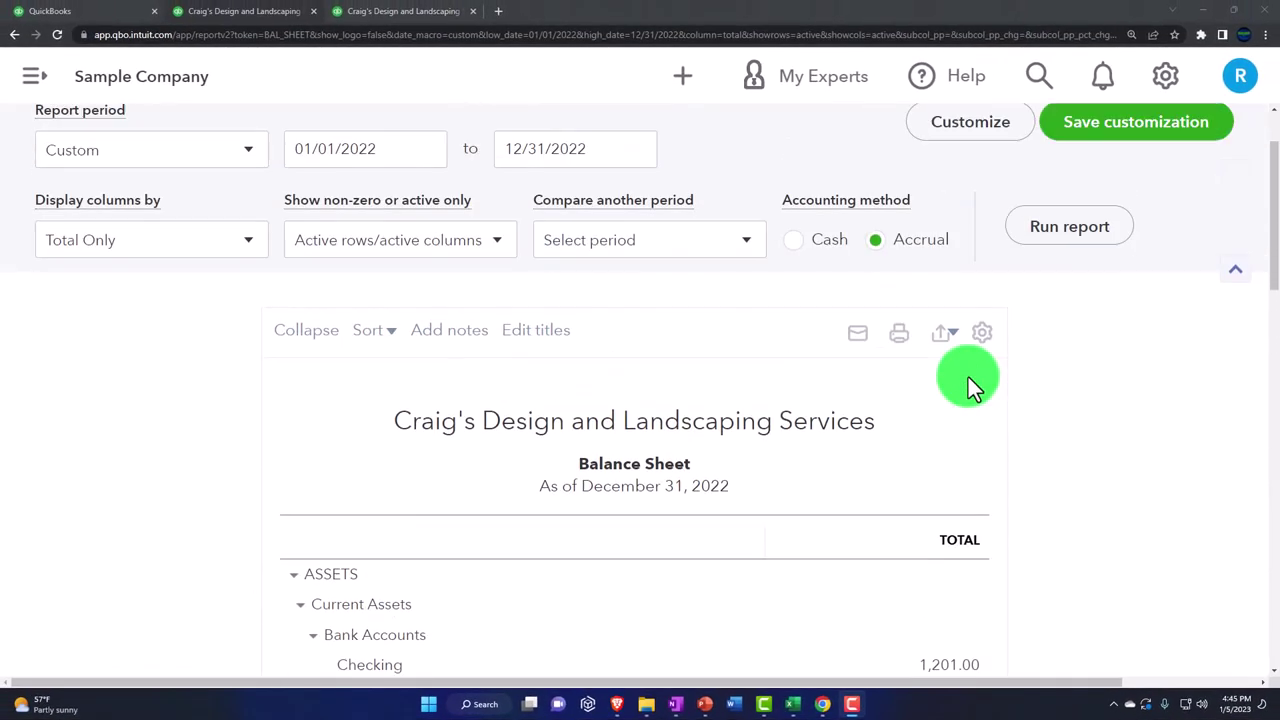
pyautogui.scroll(1, 968, 377)
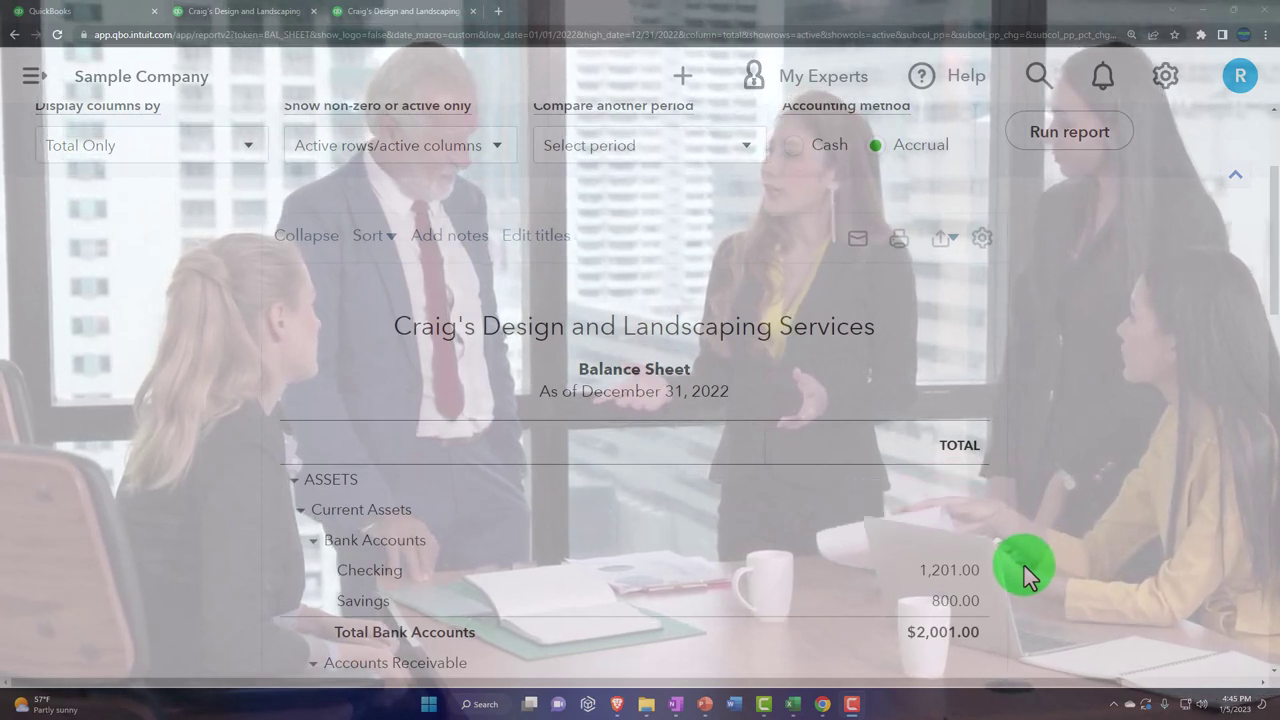
pyautogui.scroll(3, 1024, 566)
pyautogui.scroll(2, 1024, 576)
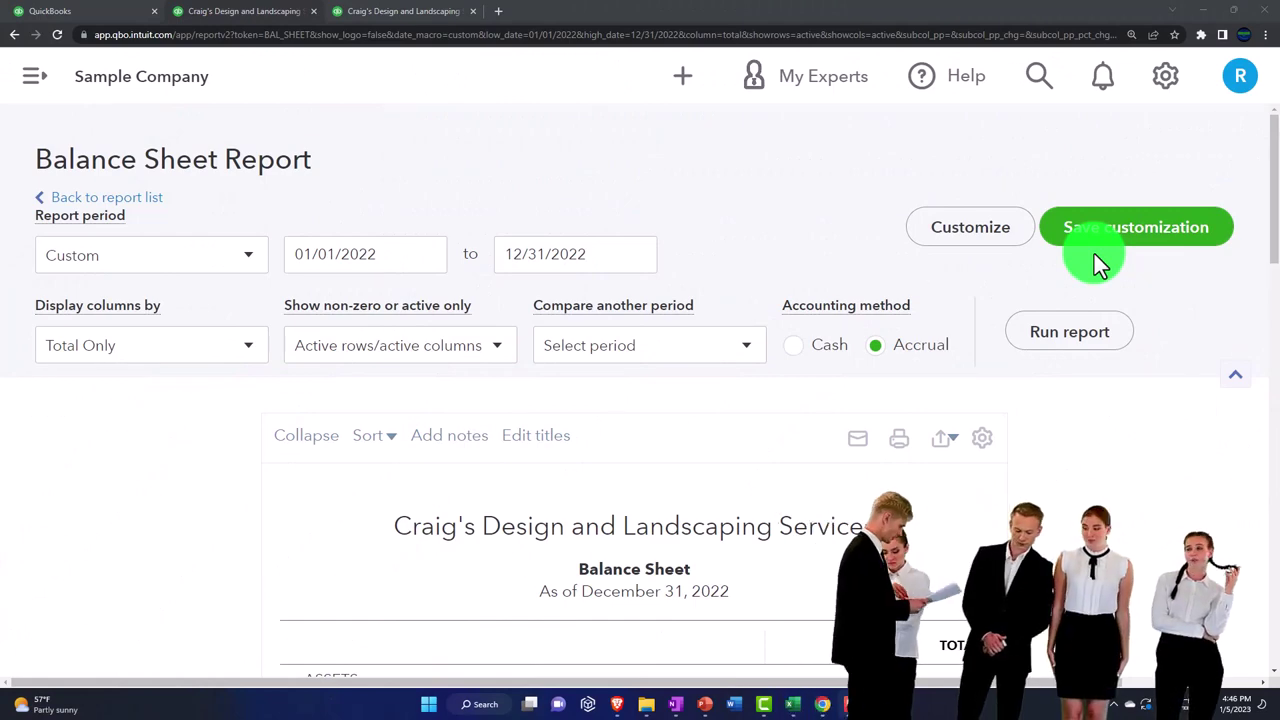
pyautogui.scroll(-3, 1096, 250)
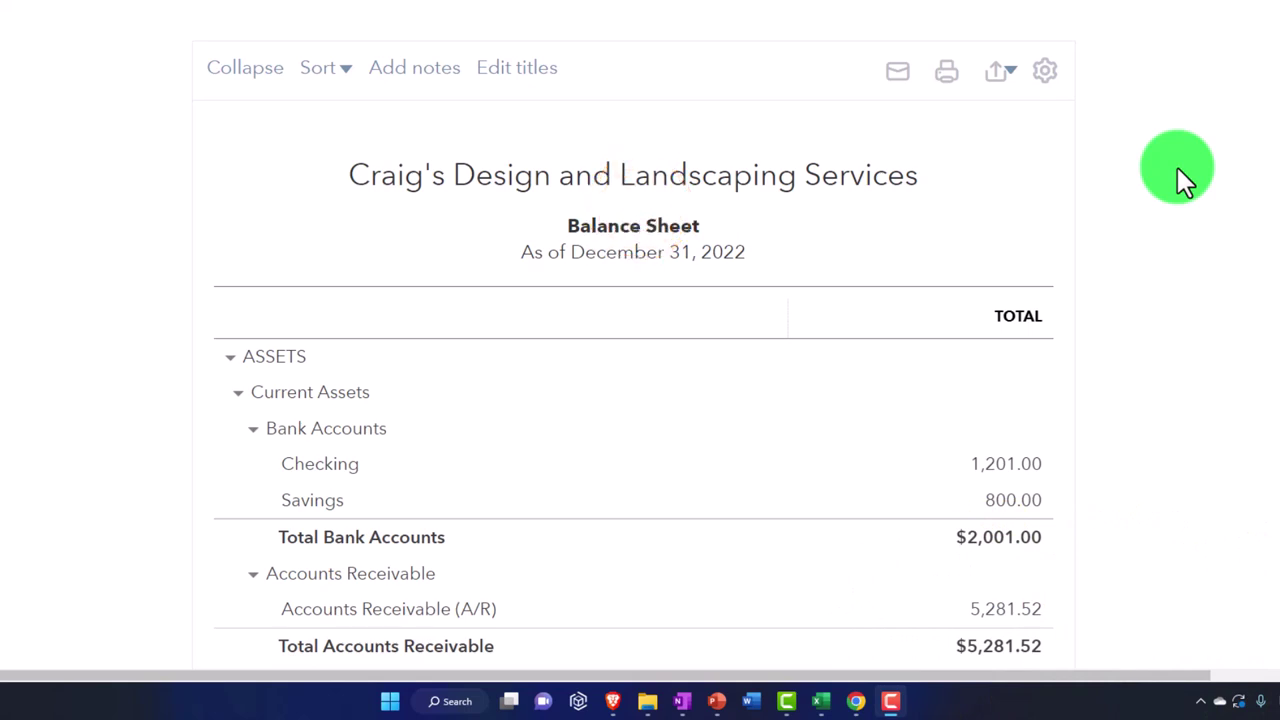
pyautogui.click(1177, 167)
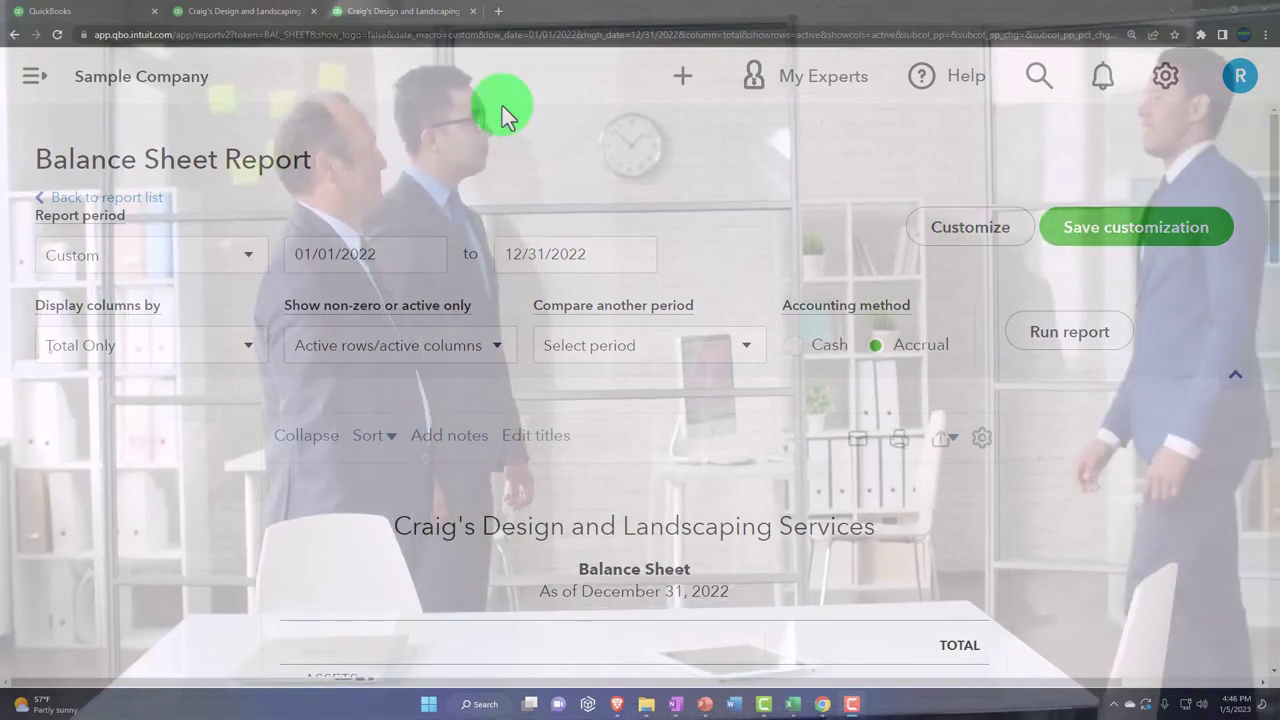
# Switch to the first QuickBooks browser tab, reduce the page zoom to 150% and open the Reports page.
pyautogui.click(111, 18)
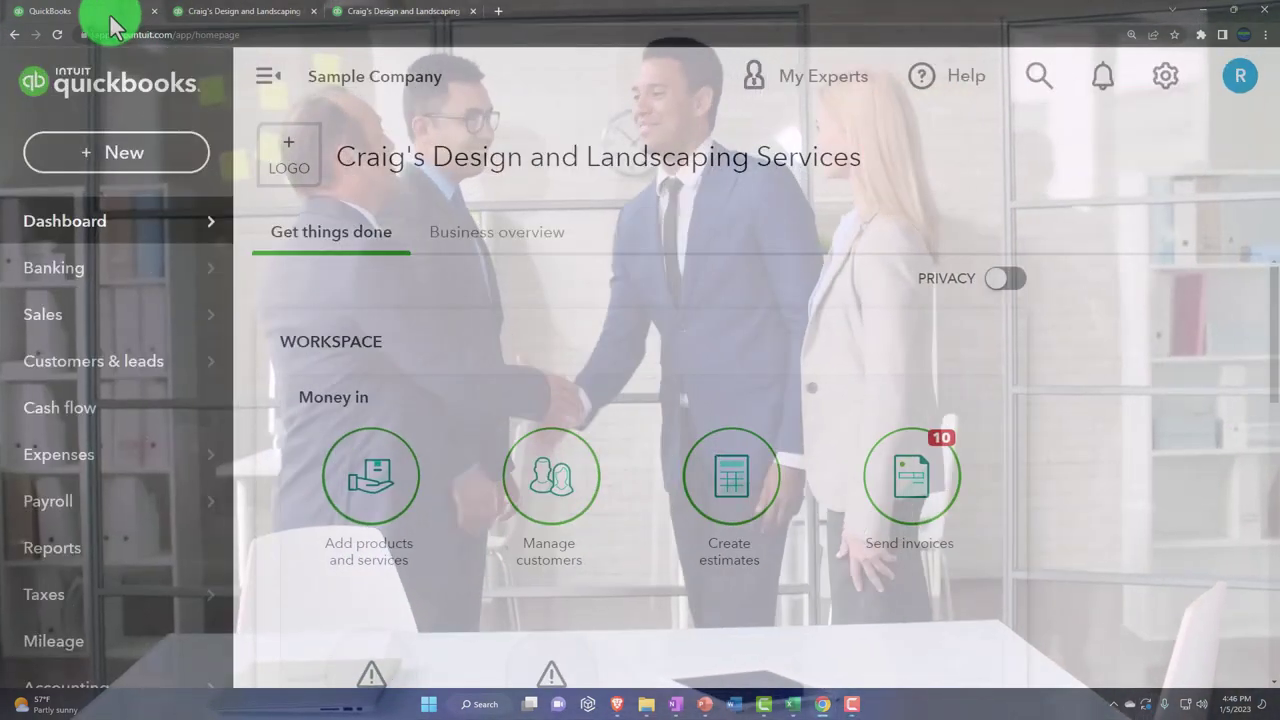
pyautogui.hotkey('ctrl', '-')
pyautogui.moveTo(176, 324)
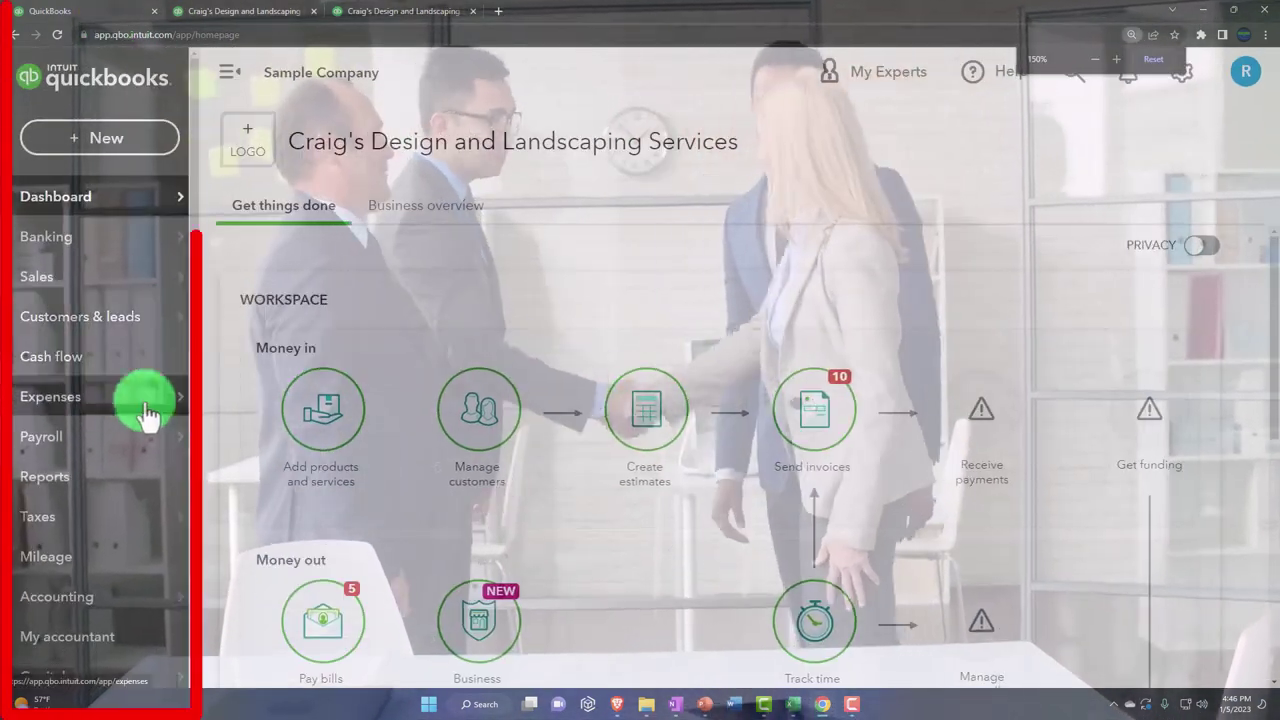
pyautogui.click(104, 488)
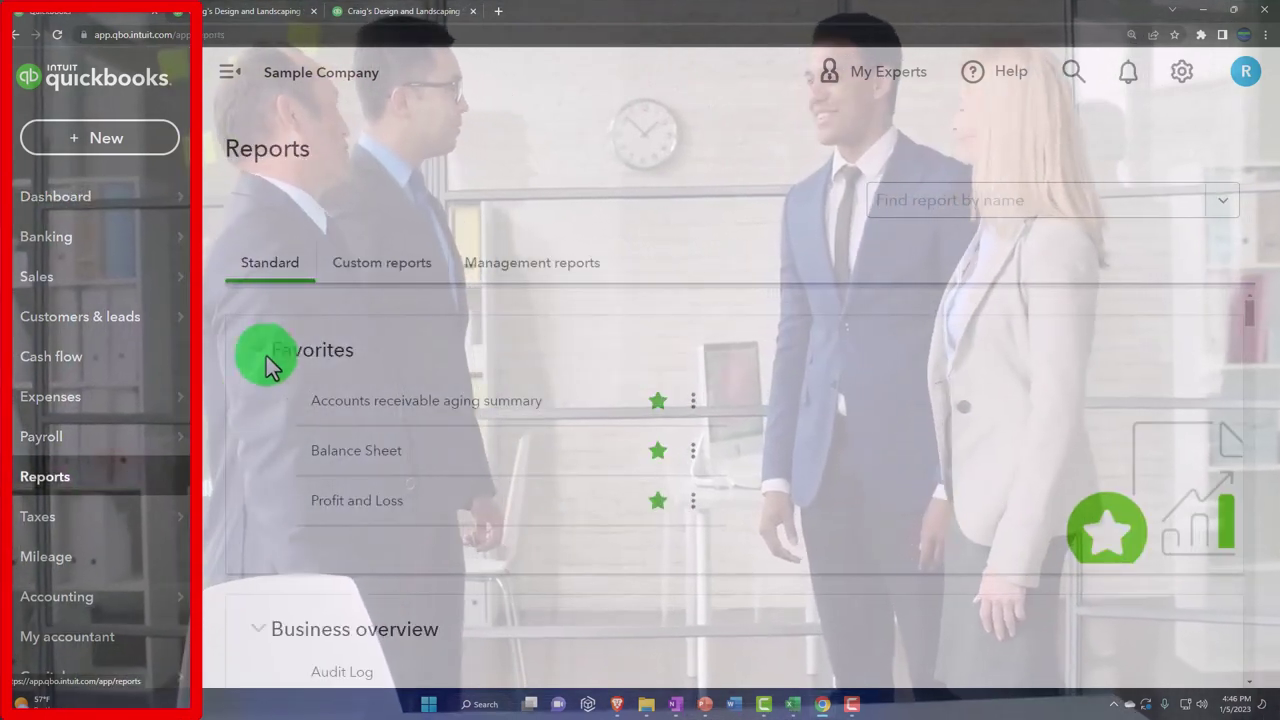
# View the custom reports and management reports lists and return to the standard reports.
pyautogui.click(360, 268)
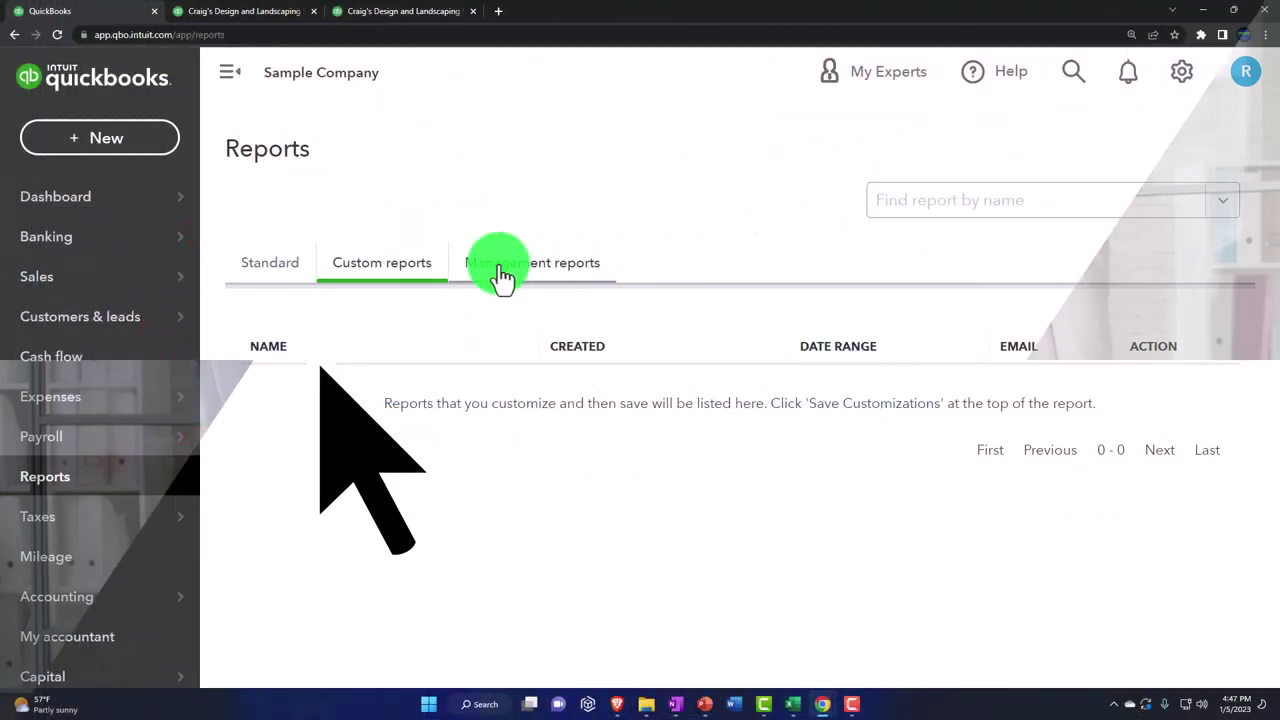
pyautogui.click(502, 275)
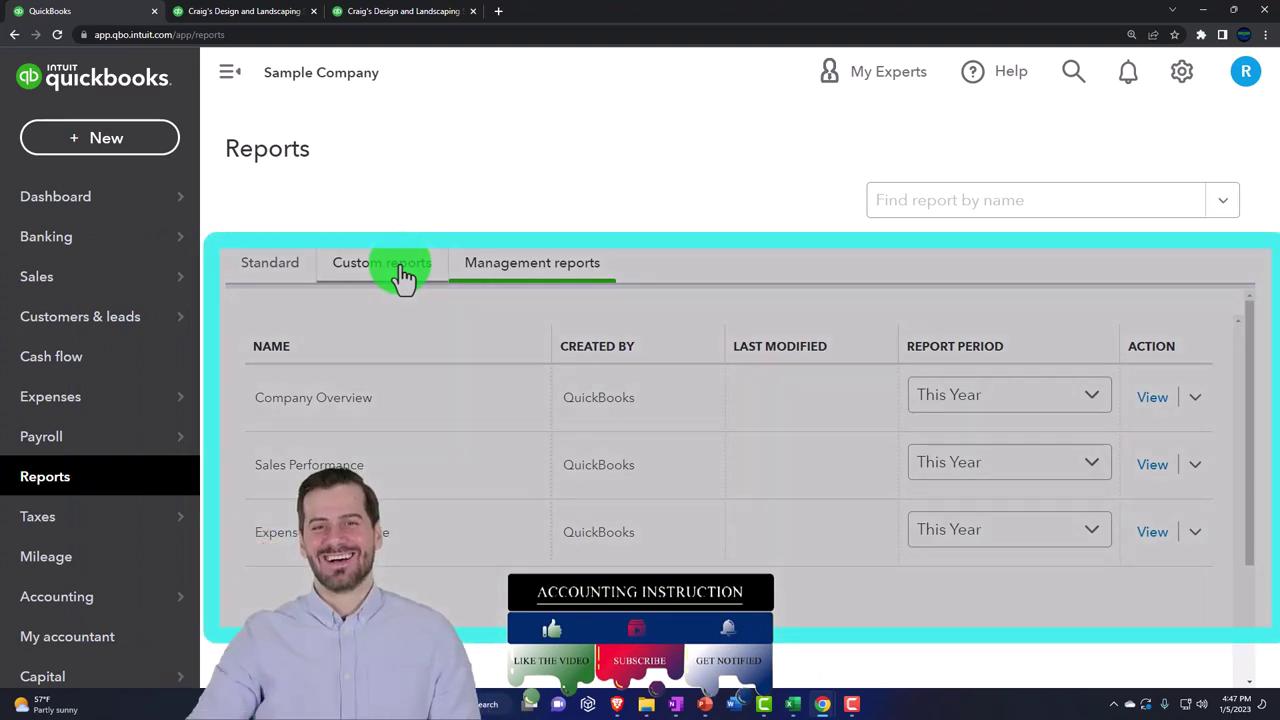
pyautogui.click(404, 278)
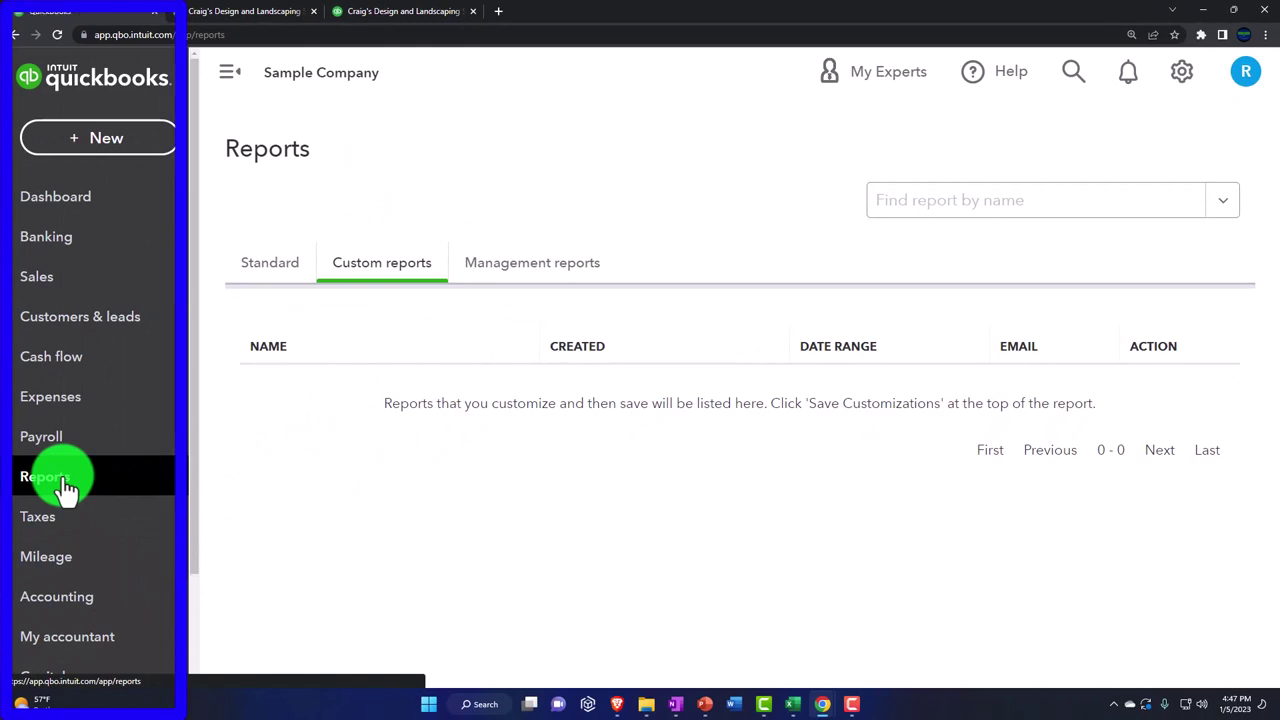
pyautogui.click(278, 265)
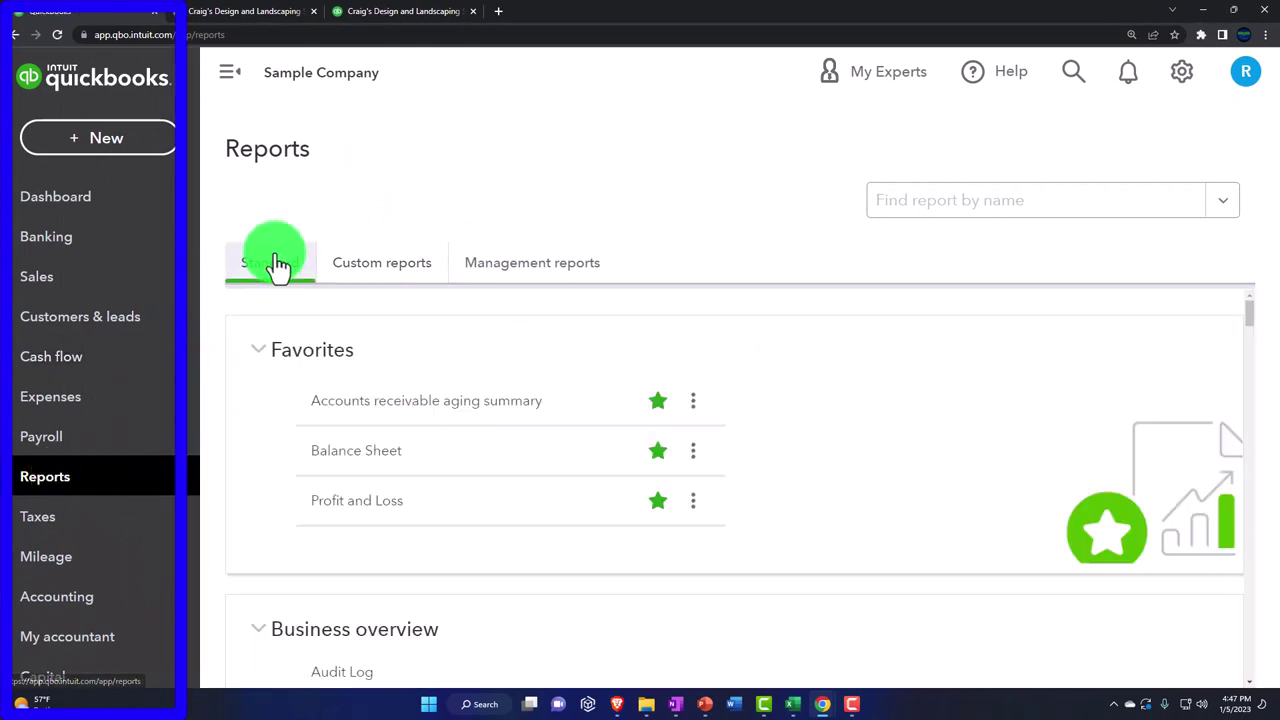
# Collapse the navigation sidebar and examine the standard reports in the Business overview section.
pyautogui.click(228, 92)
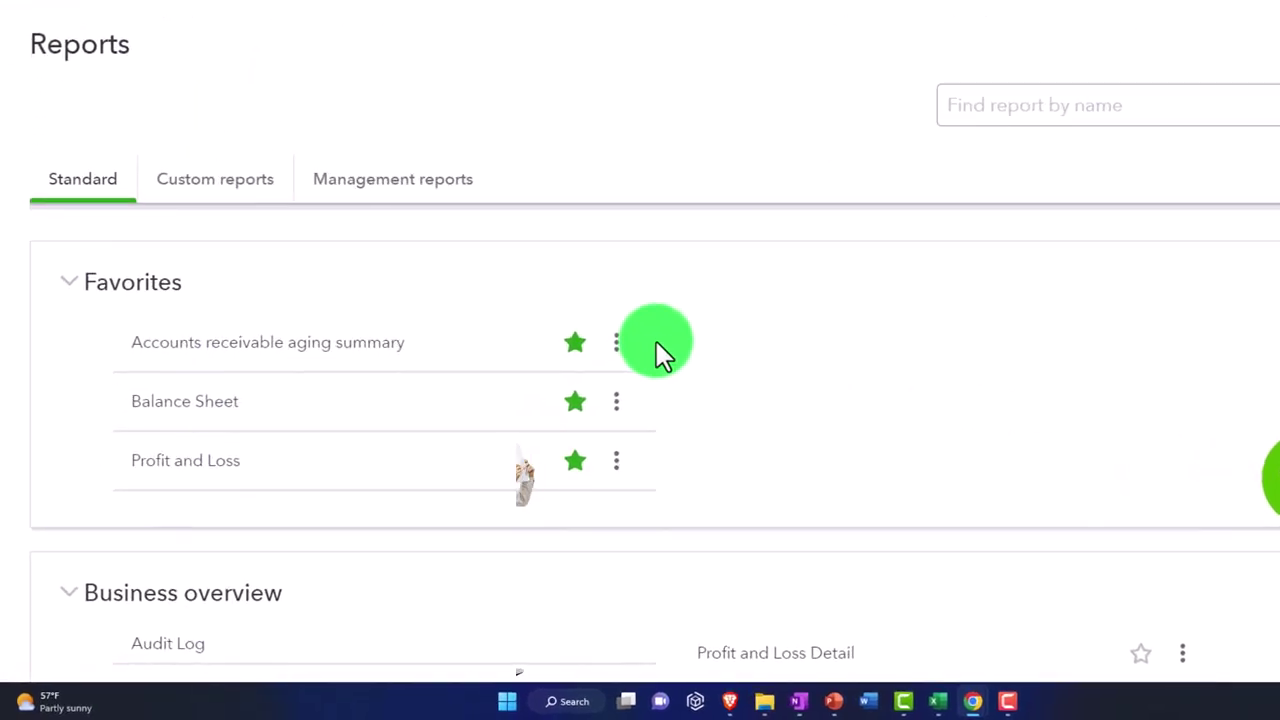
pyautogui.scroll(-3, 656, 341)
pyautogui.scroll(-1, 656, 341)
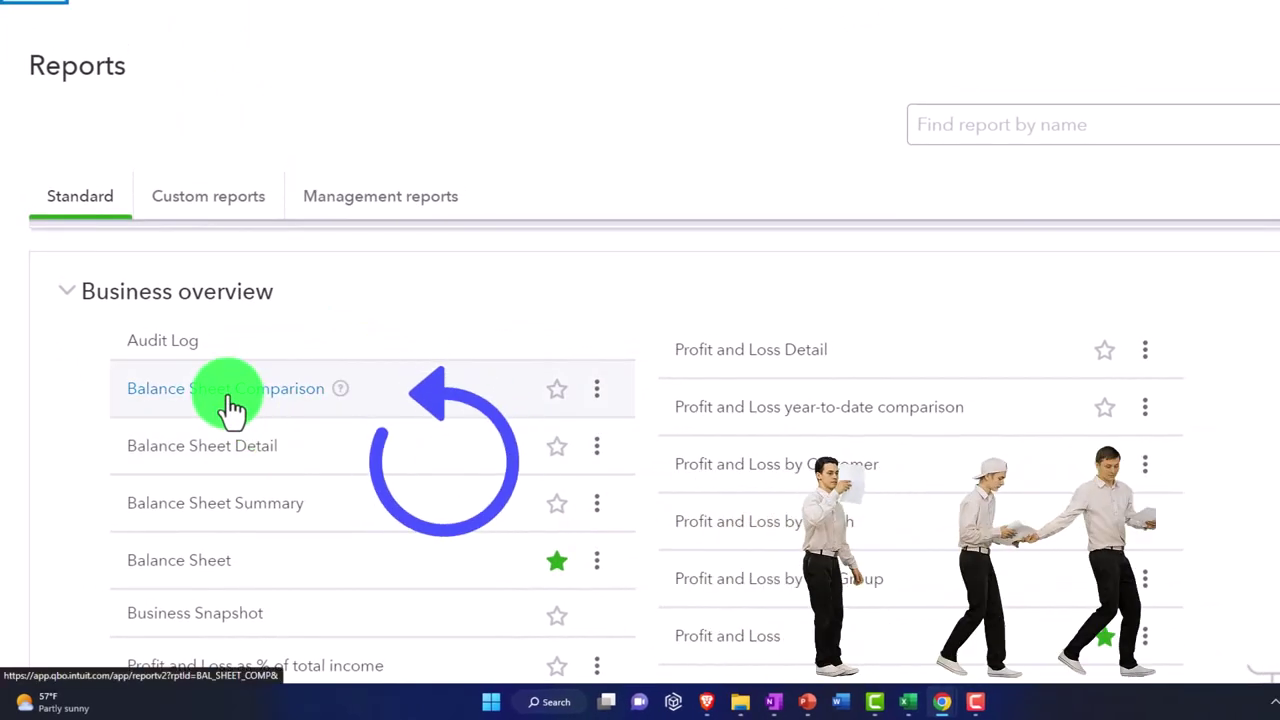
pyautogui.scroll(-1, 228, 408)
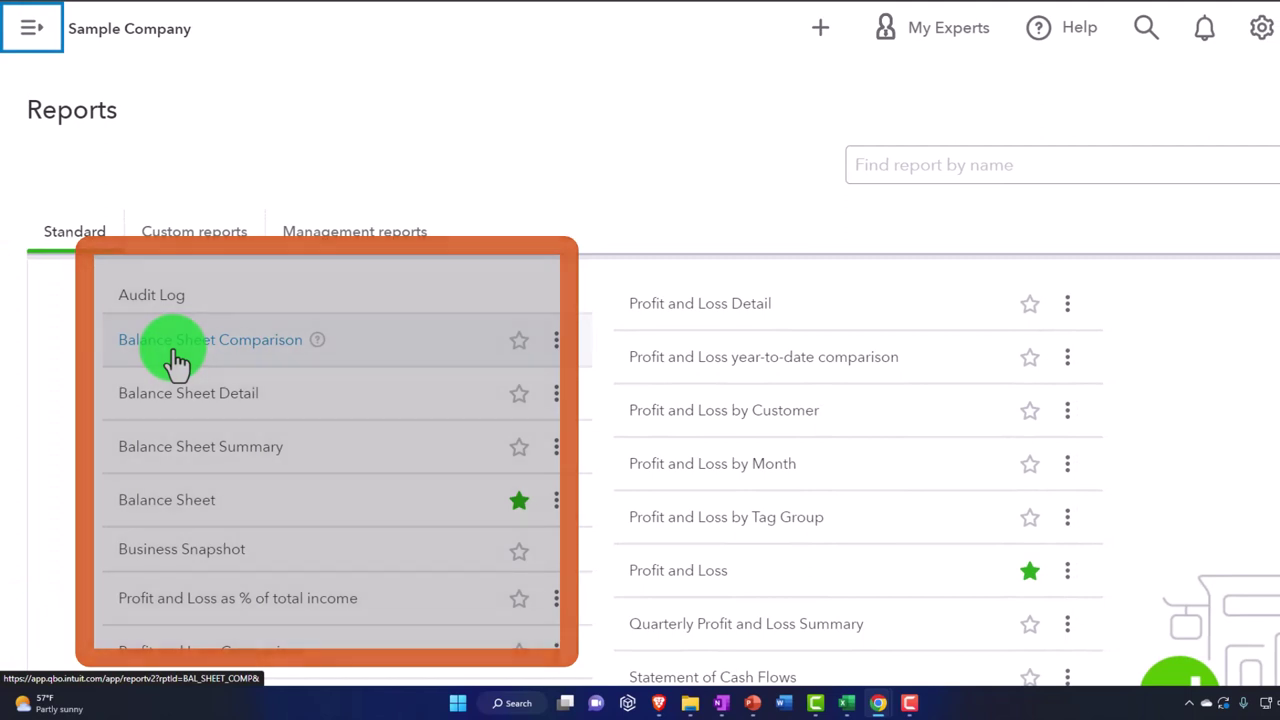
pyautogui.scroll(-1, 175, 360)
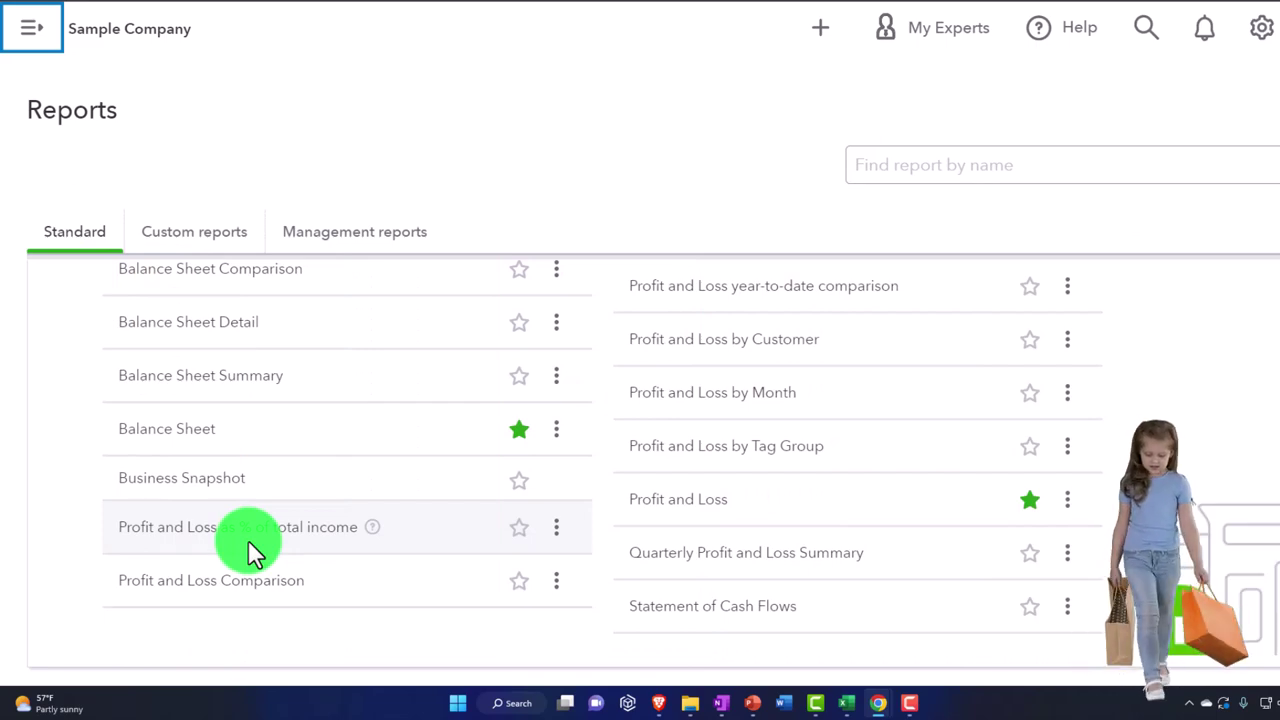
pyautogui.scroll(1, 258, 598)
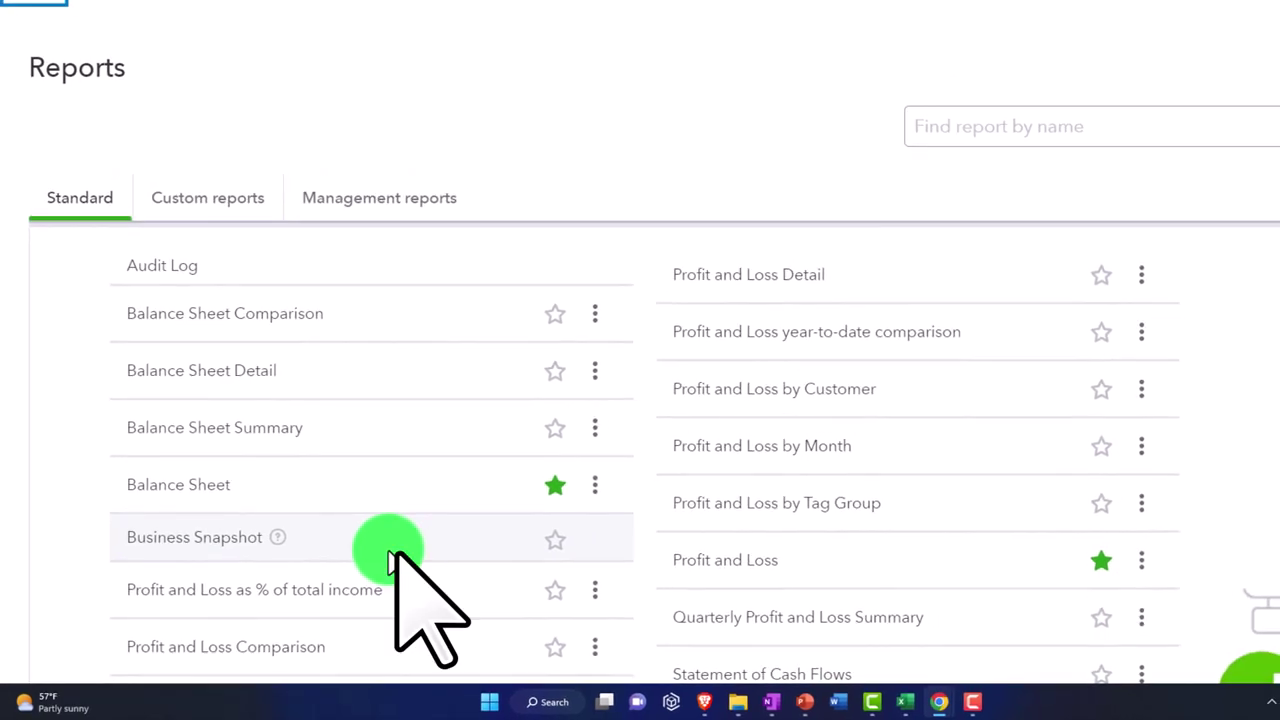
pyautogui.click(391, 553)
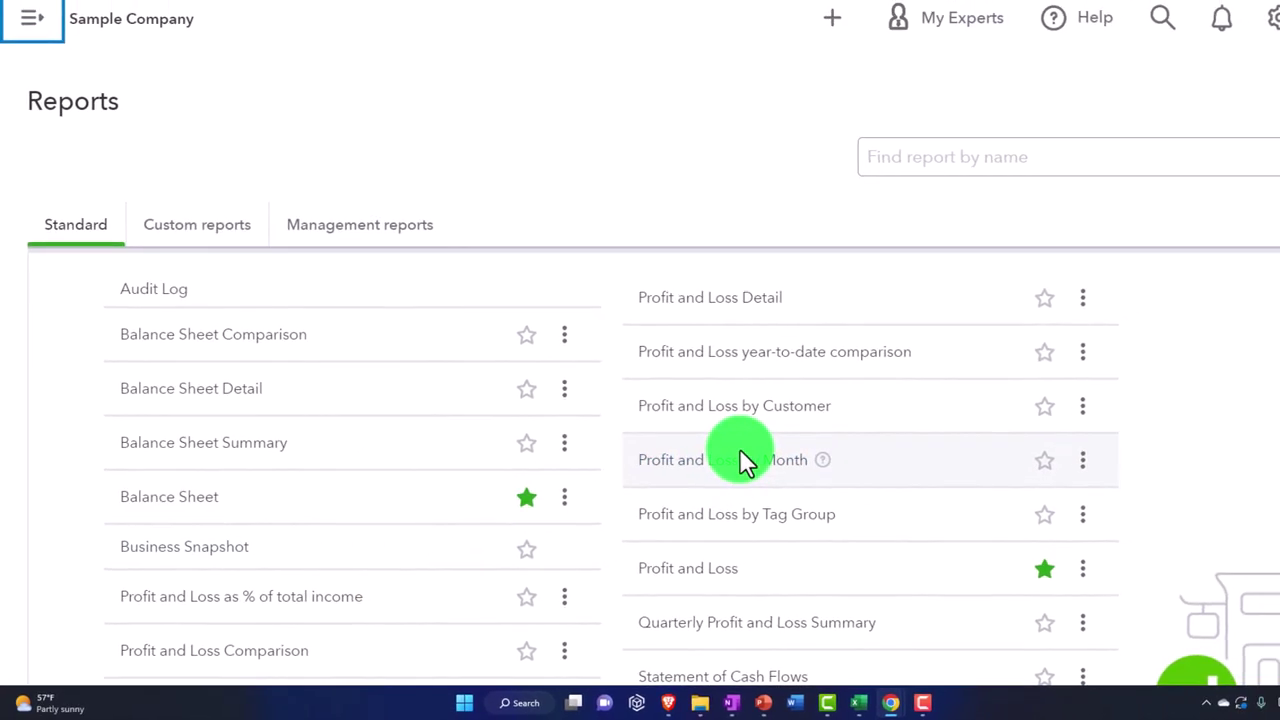
pyautogui.scroll(-1, 739, 448)
pyautogui.scroll(-1, 739, 448)
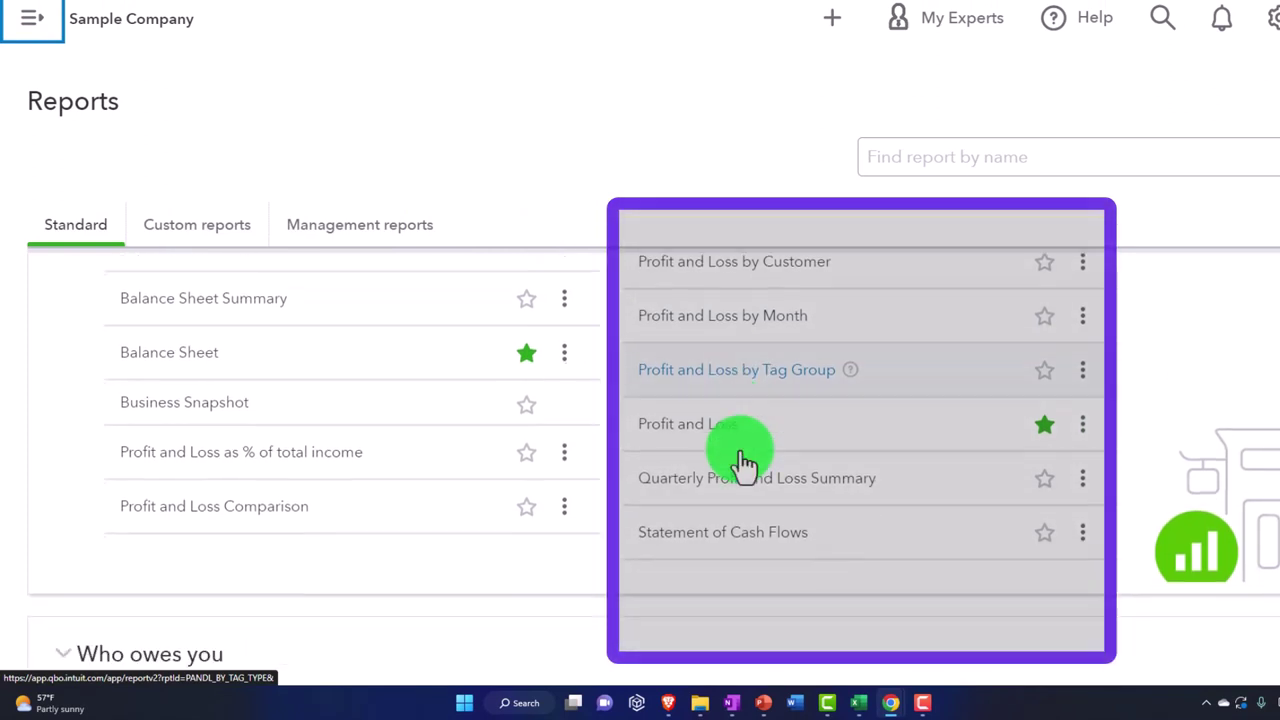
pyautogui.scroll(-1, 741, 458)
pyautogui.scroll(-1, 741, 458)
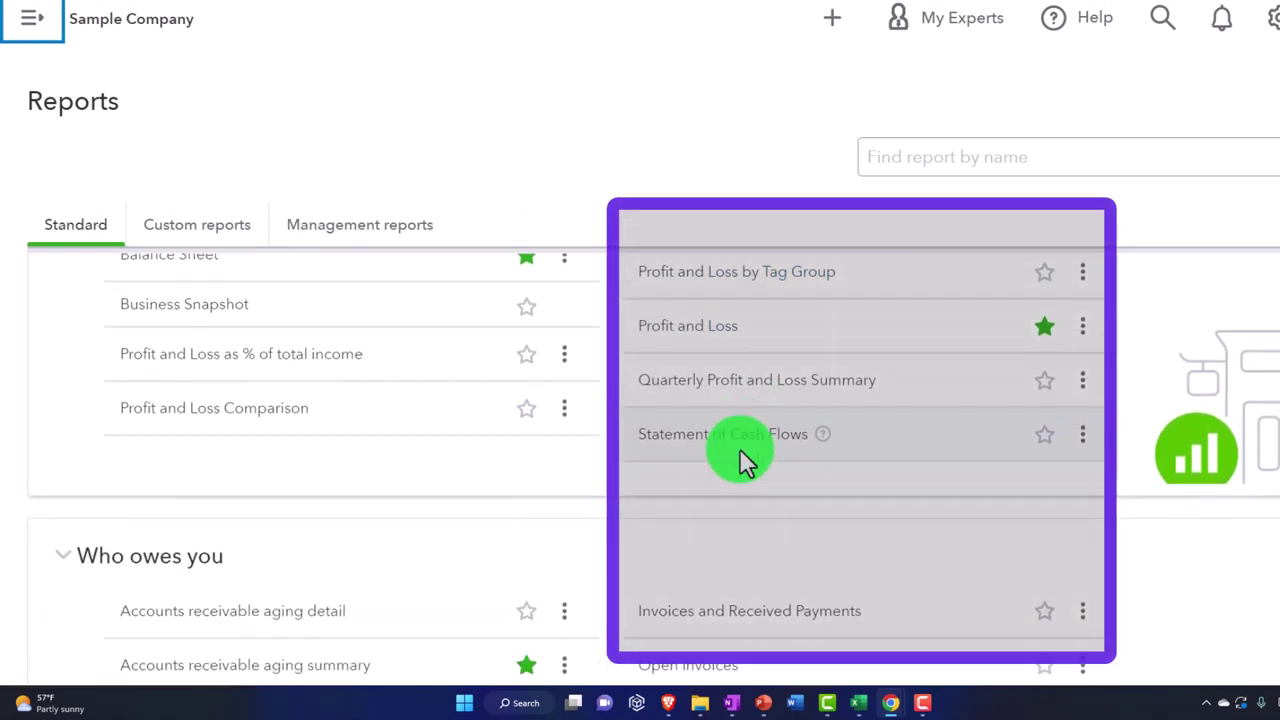
# Examine the standard reports in the Who owes you and Sales and customers sections.
pyautogui.scroll(-3, 741, 455)
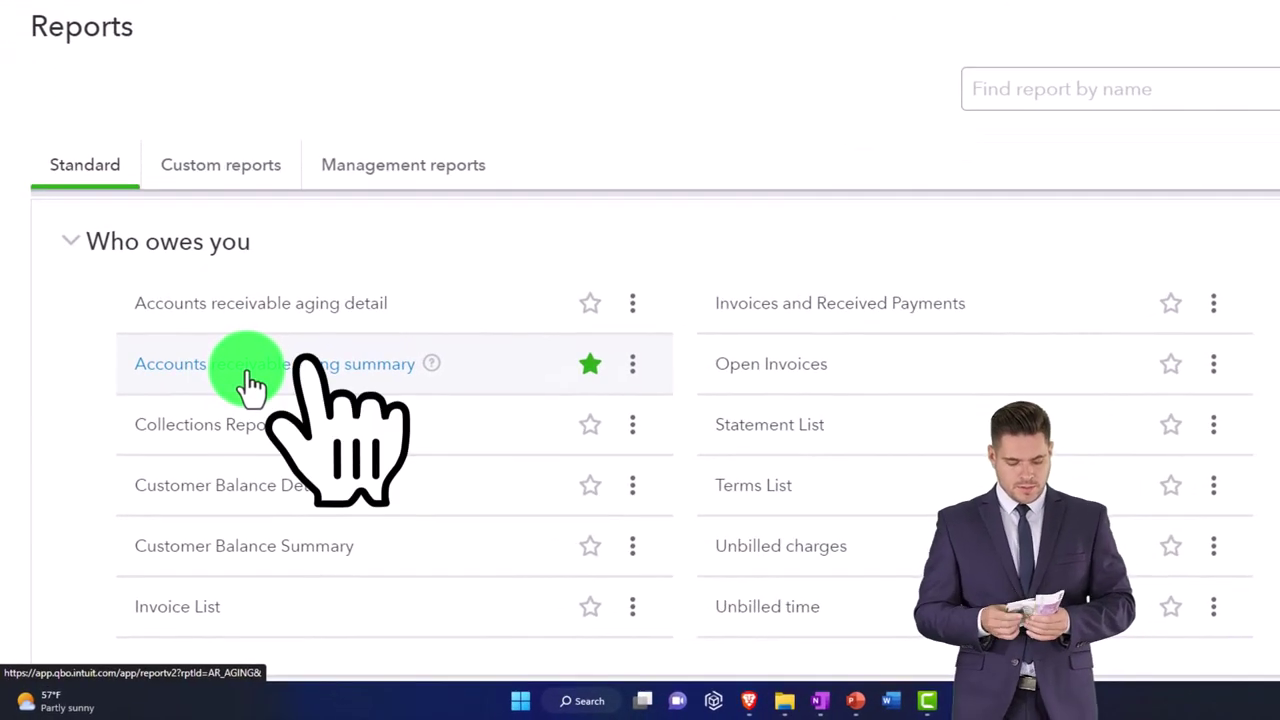
pyautogui.click(250, 383)
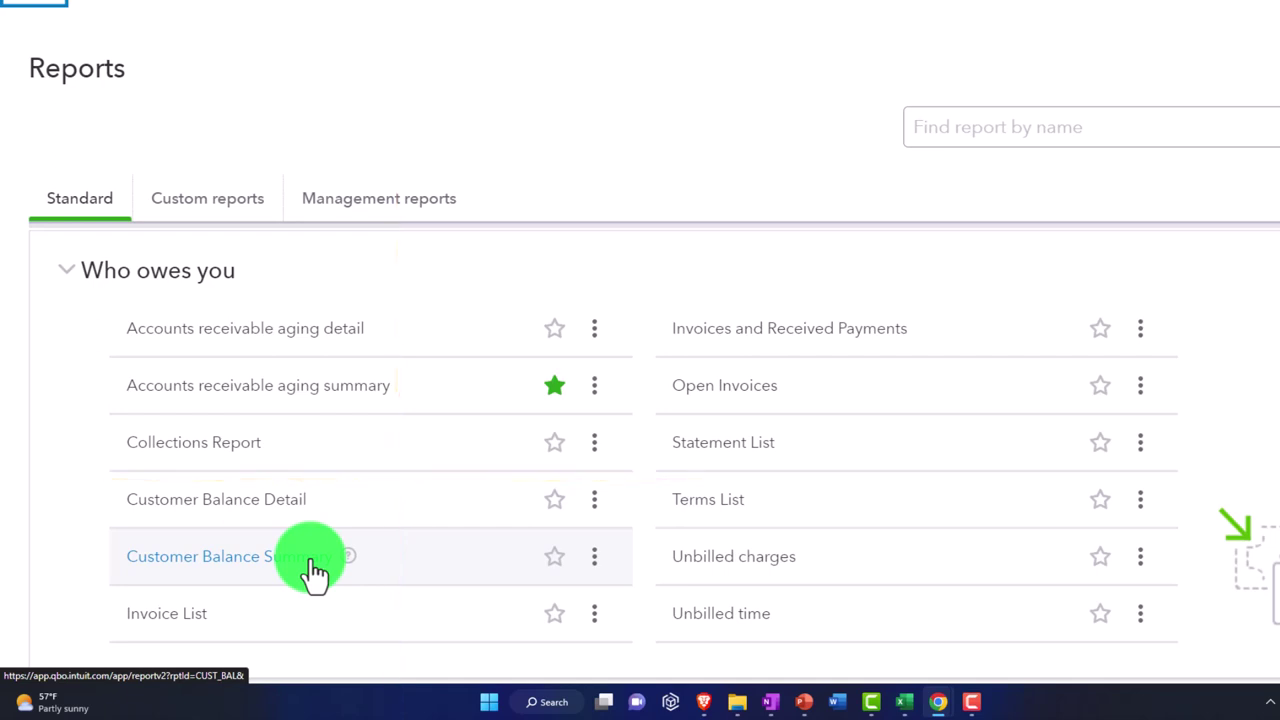
pyautogui.scroll(-4, 313, 570)
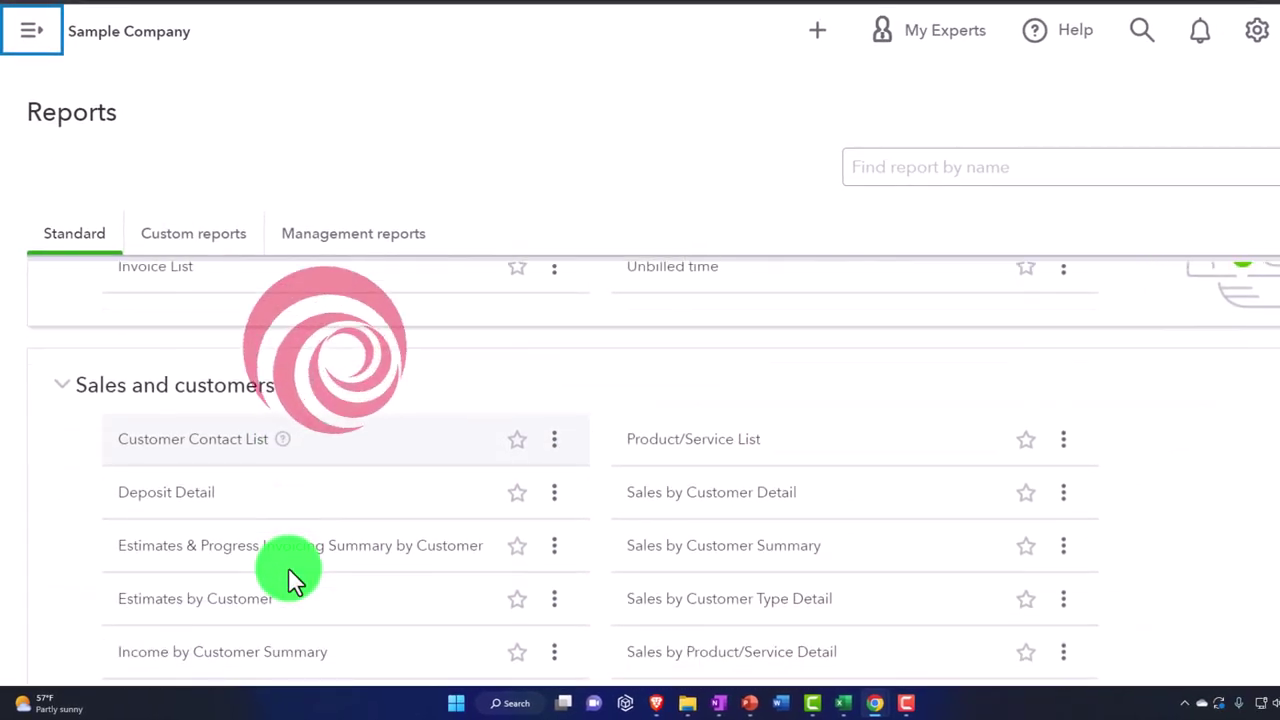
pyautogui.scroll(-1, 288, 567)
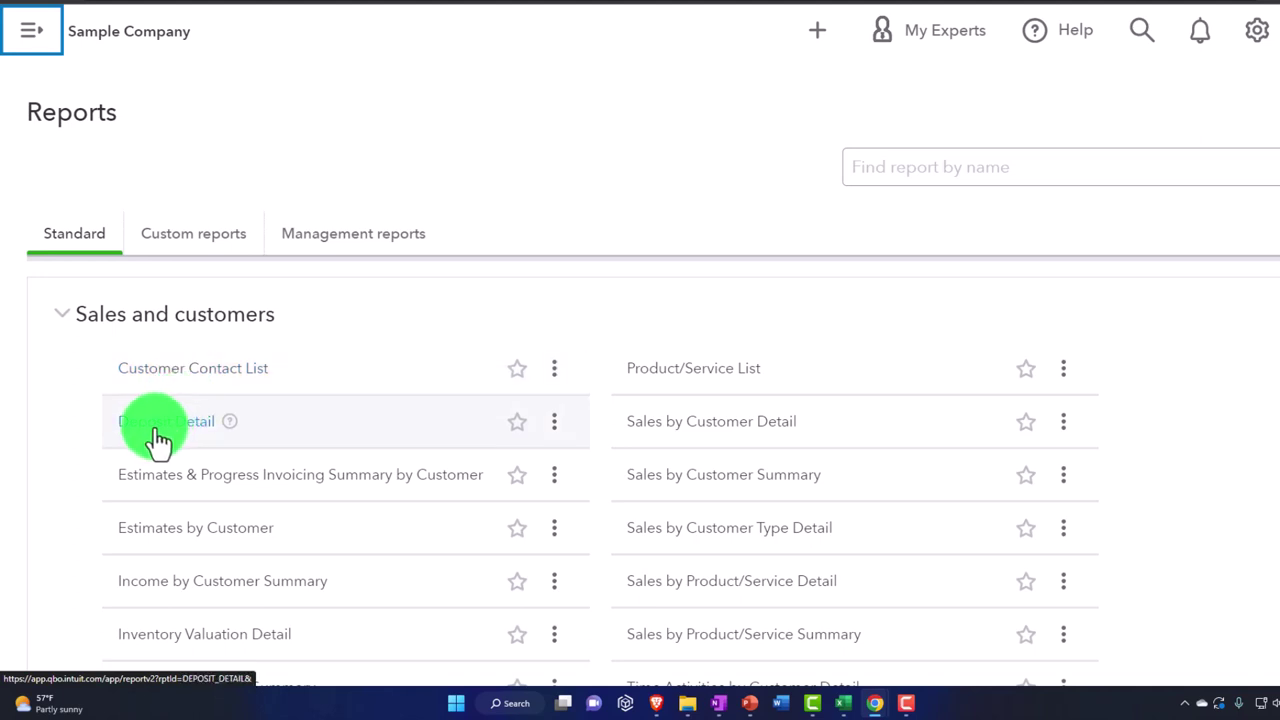
pyautogui.scroll(-1, 158, 440)
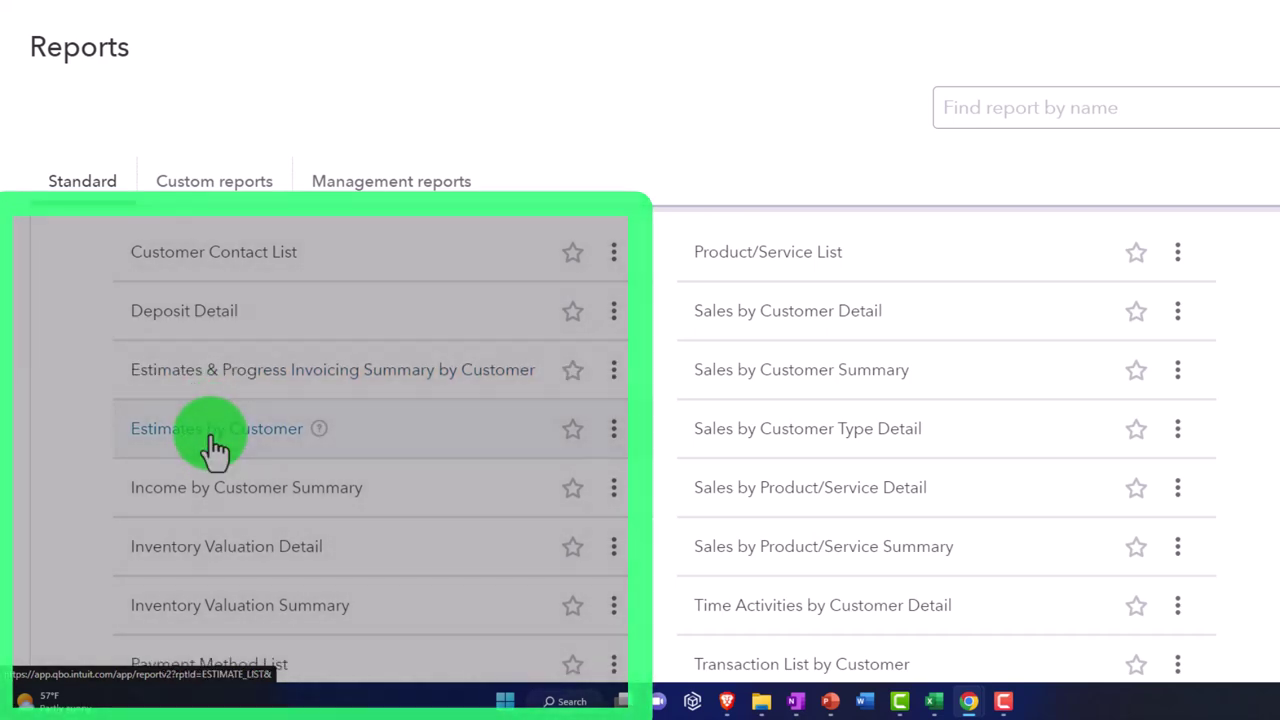
pyautogui.scroll(-1, 215, 445)
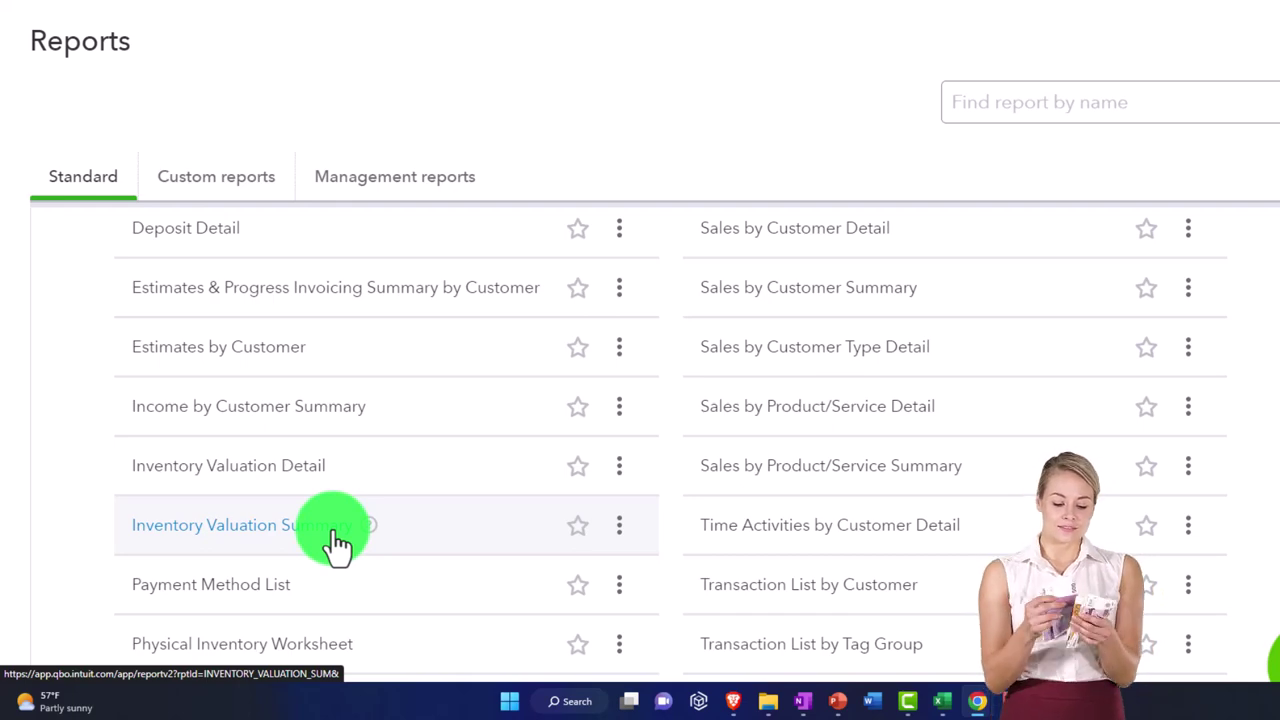
pyautogui.click(321, 552)
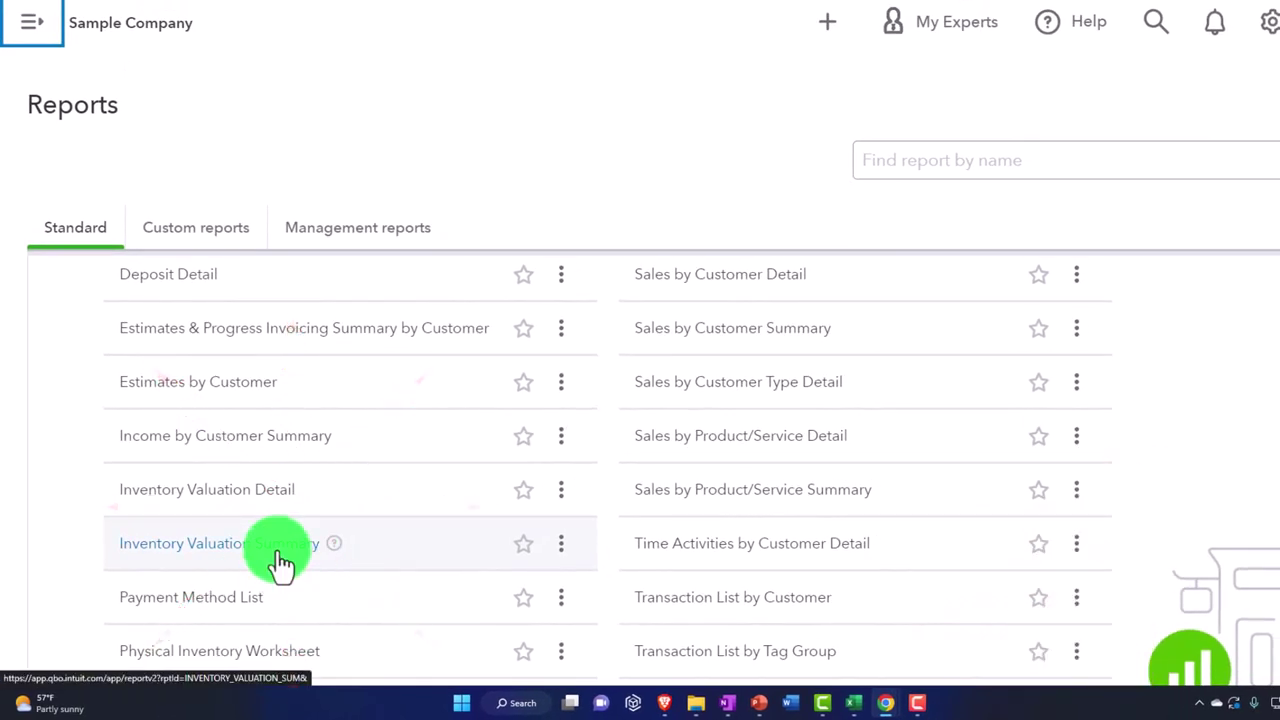
pyautogui.scroll(-1, 278, 560)
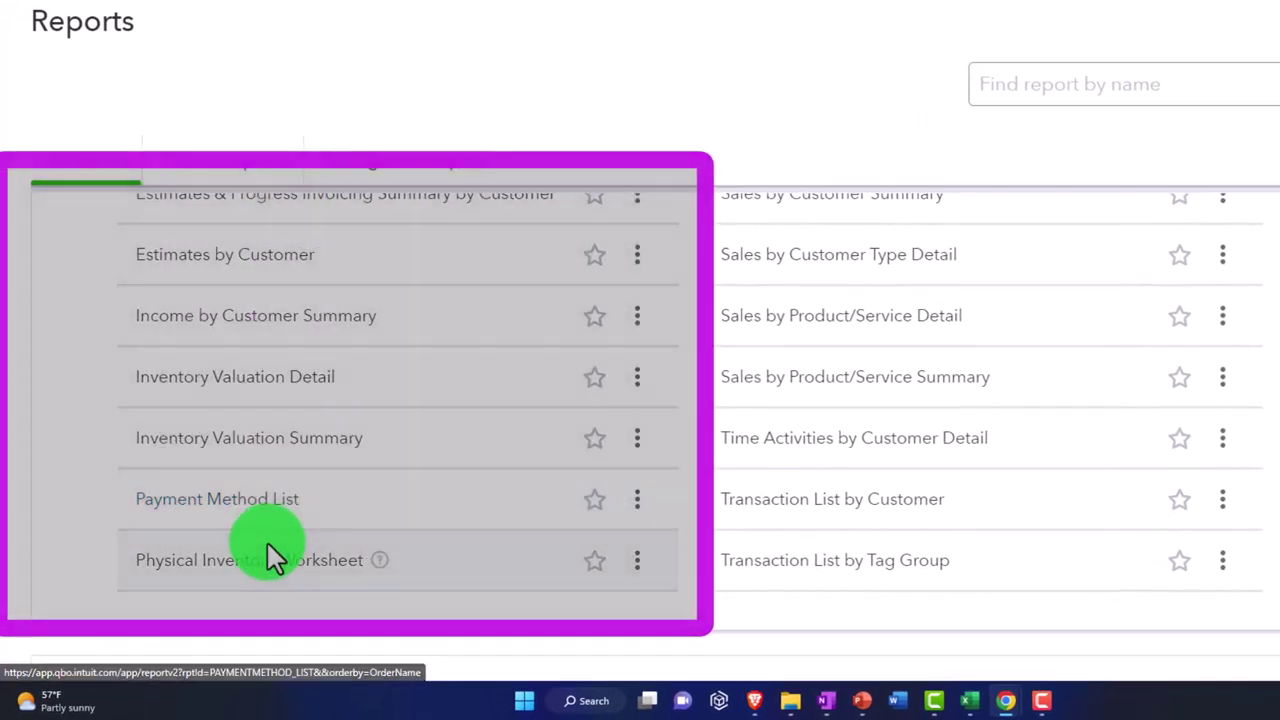
pyautogui.scroll(1, 498, 560)
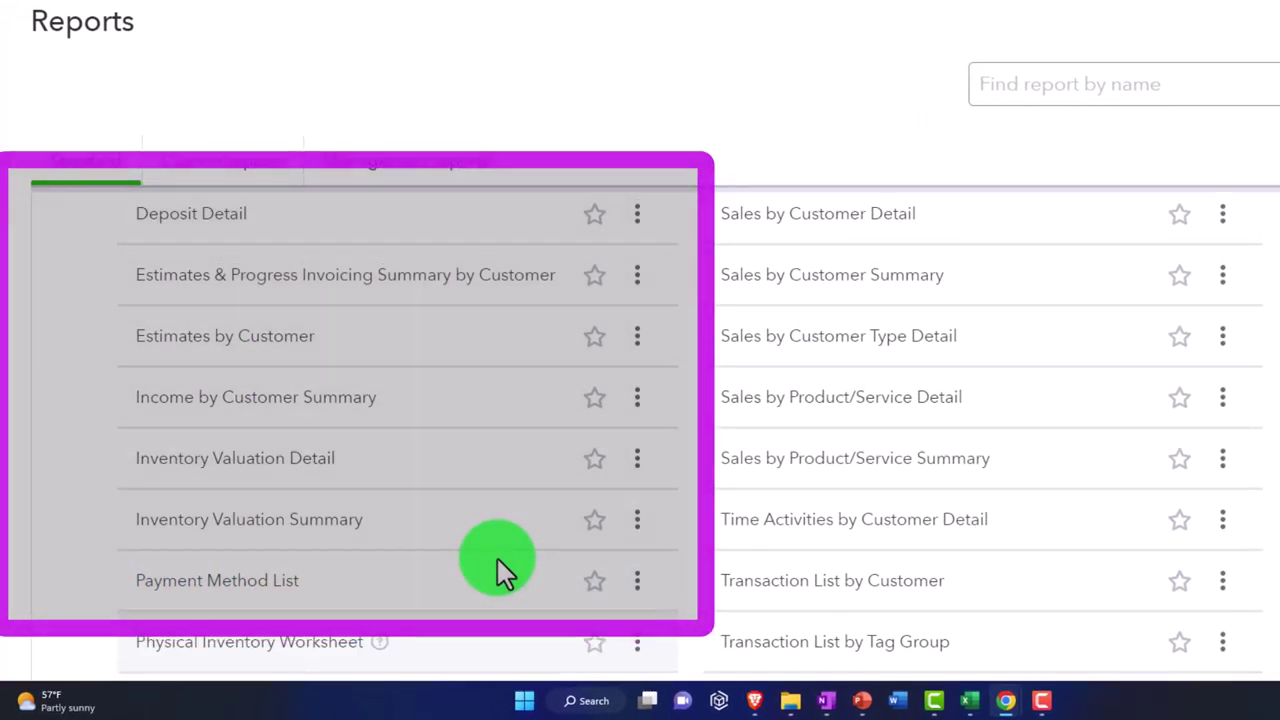
pyautogui.scroll(1, 700, 380)
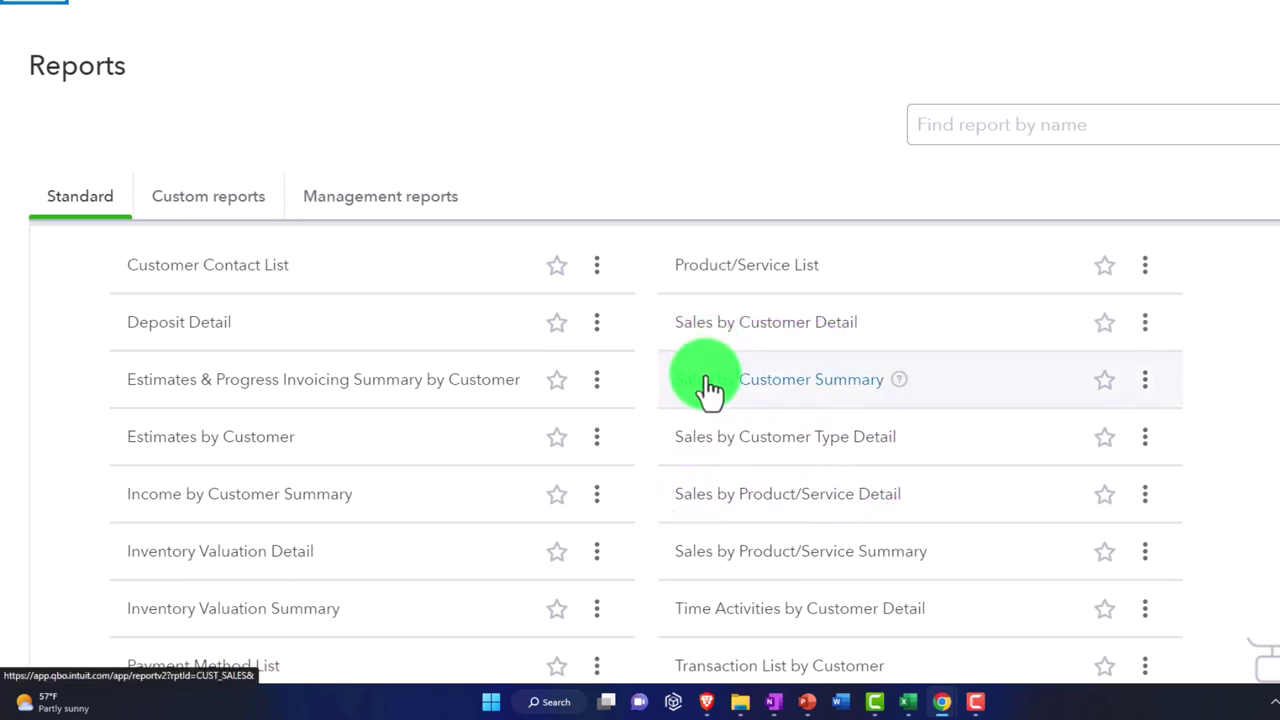
pyautogui.scroll(-1, 708, 390)
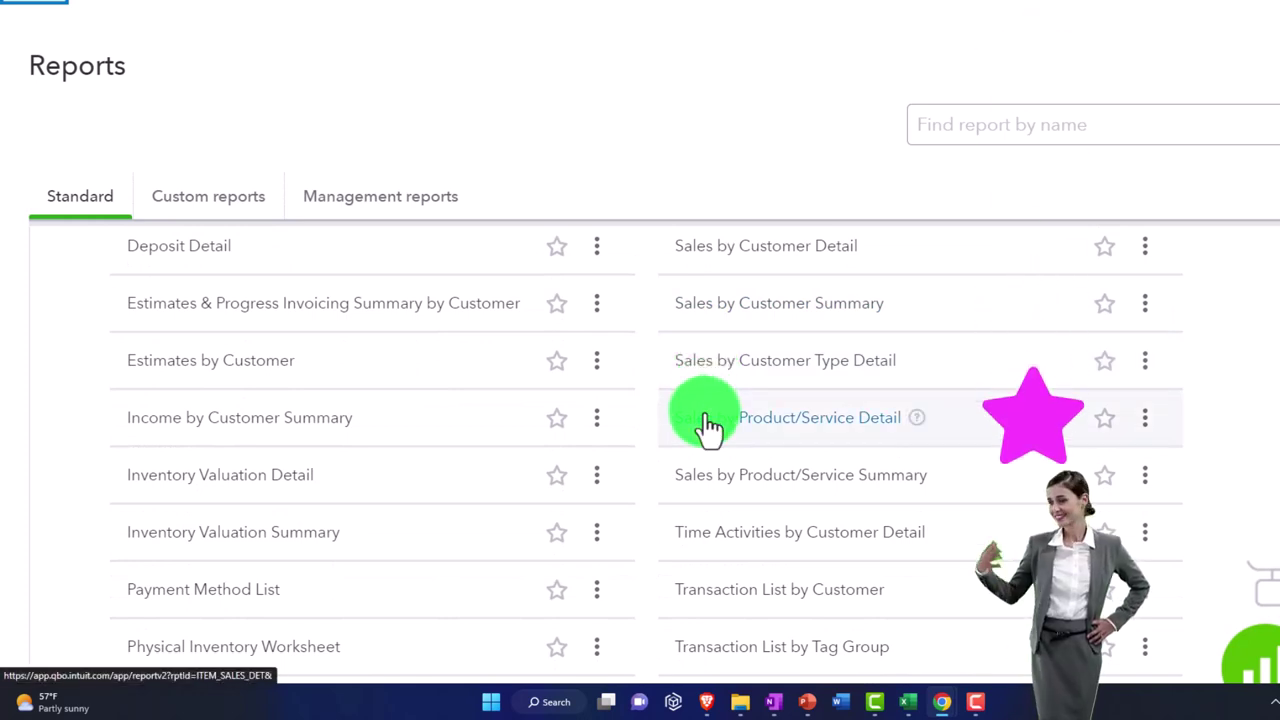
pyautogui.scroll(-1, 701, 464)
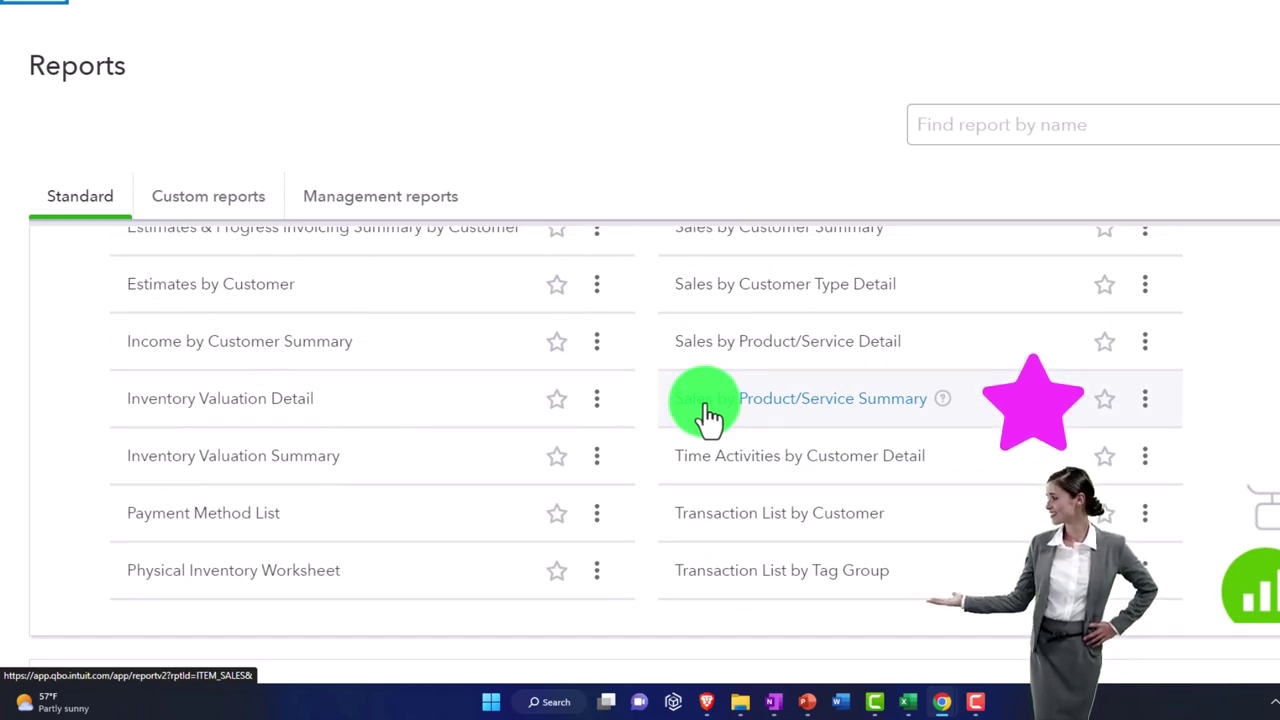
# Examine the standard reports in the What you owe and Expenses and vendors sections.
pyautogui.scroll(-4, 706, 415)
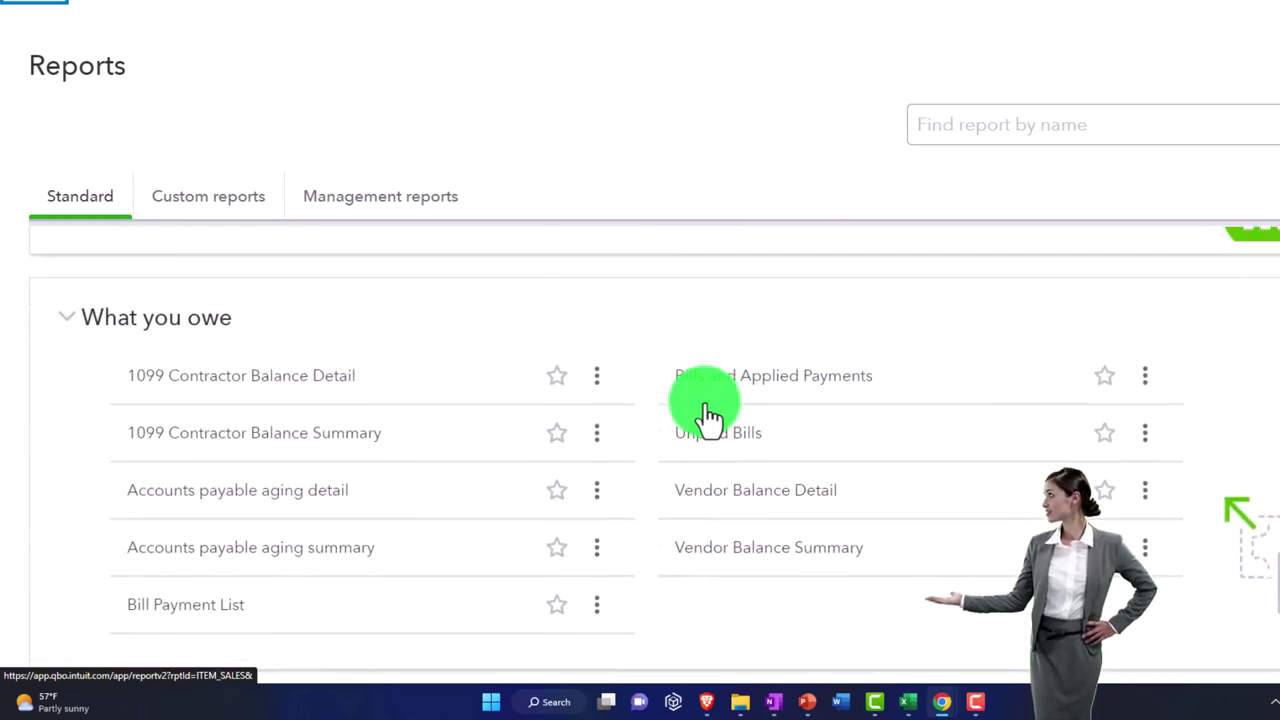
pyautogui.scroll(-1, 705, 408)
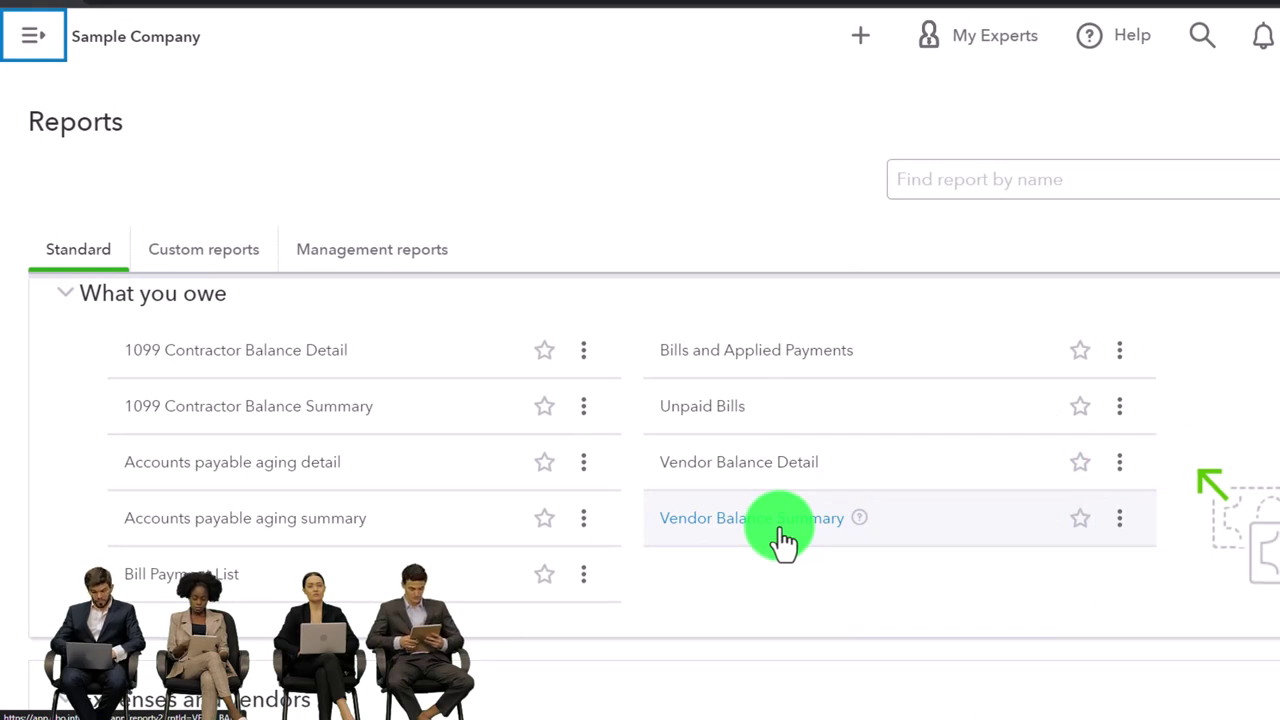
pyautogui.scroll(-3, 781, 530)
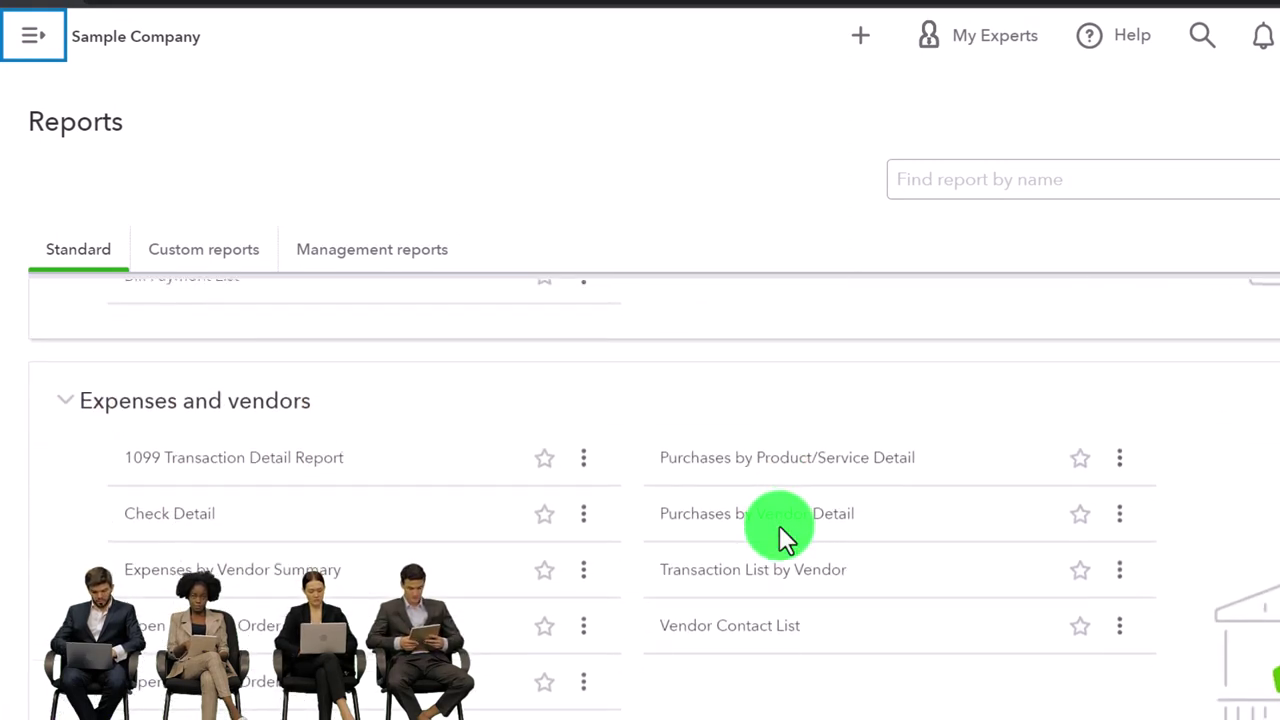
pyautogui.scroll(-1, 785, 525)
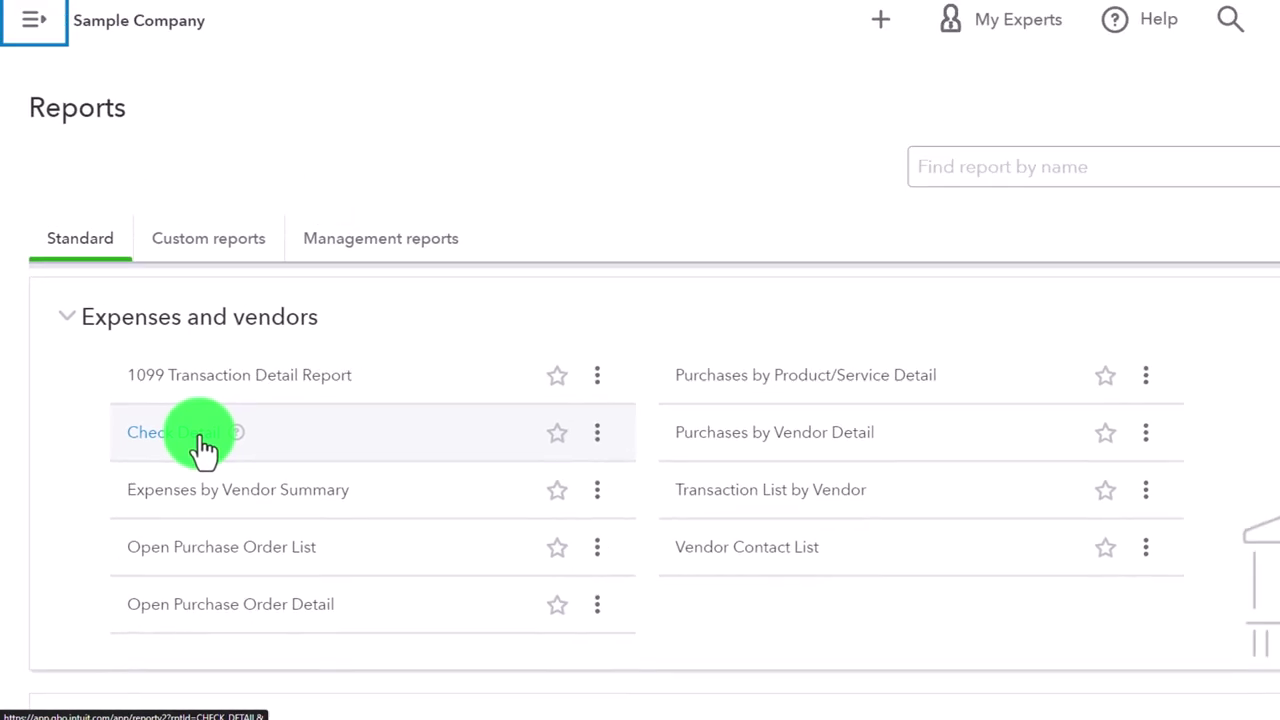
pyautogui.click(240, 505)
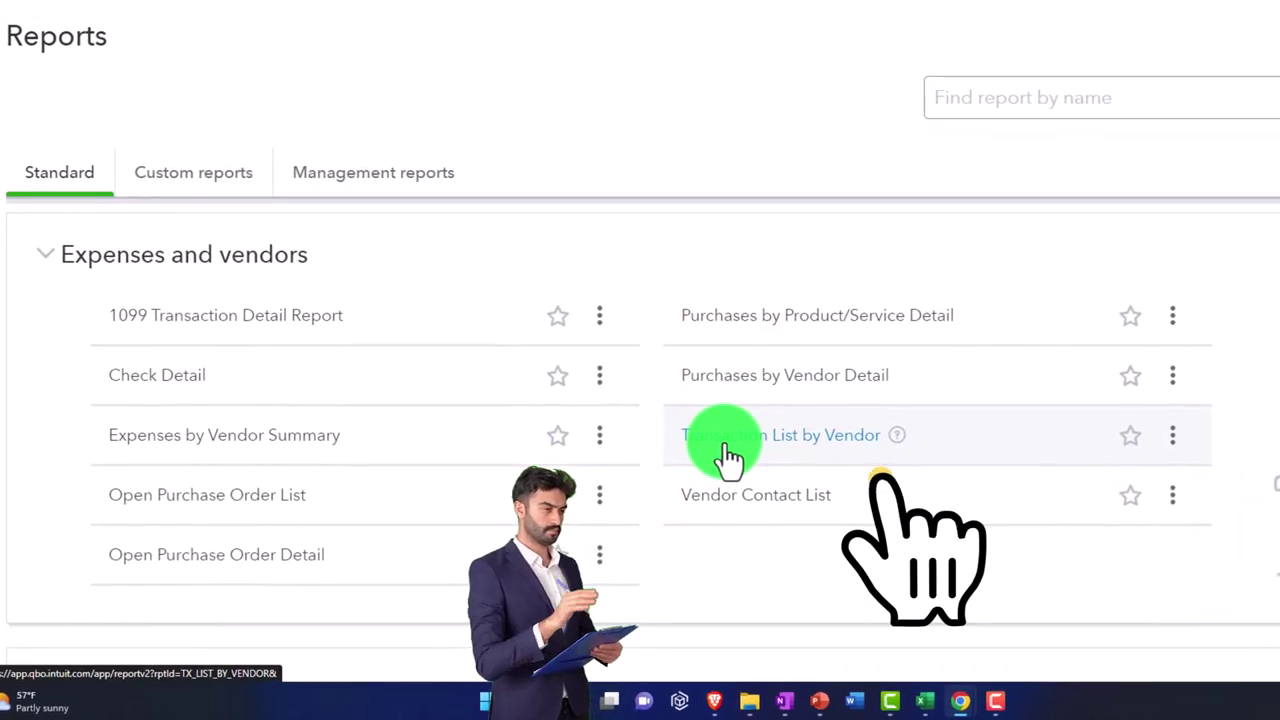
# Examine the standard reports in the Sales tax and Employees sections.
pyautogui.scroll(-1, 727, 456)
pyautogui.scroll(-2, 727, 456)
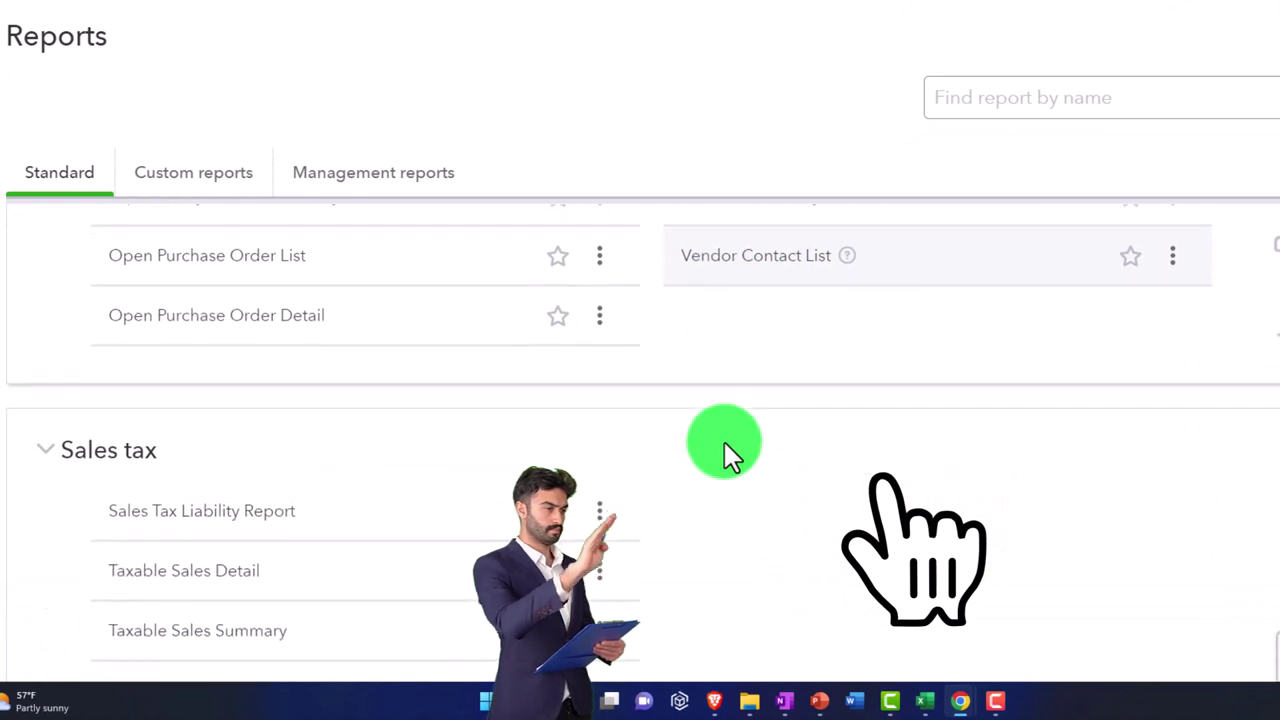
pyautogui.scroll(-2, 727, 456)
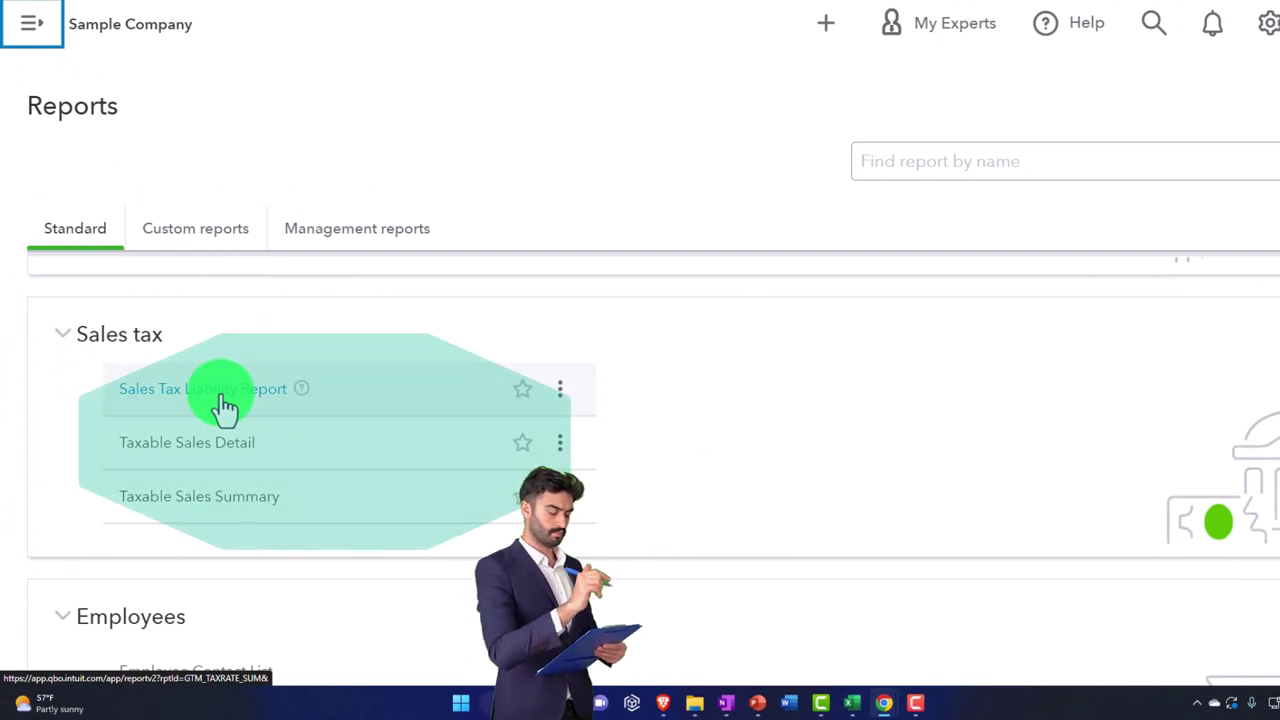
pyautogui.scroll(-1, 222, 405)
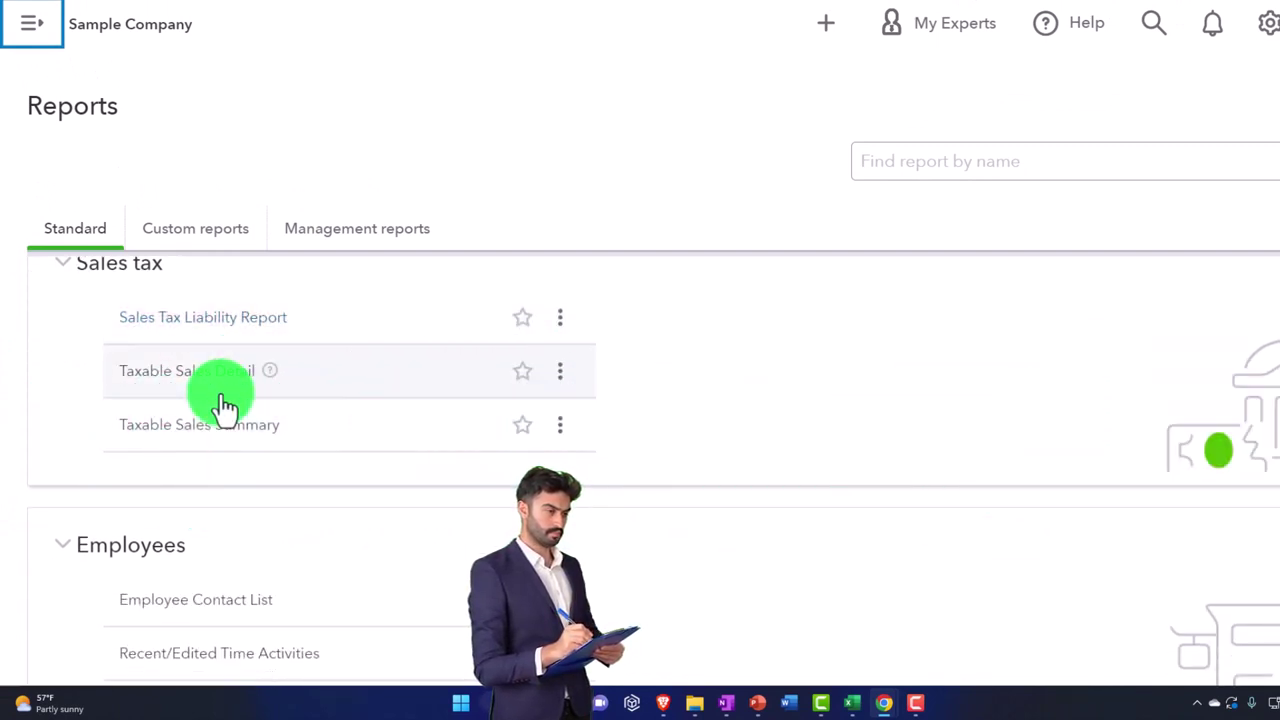
pyautogui.scroll(-3, 222, 396)
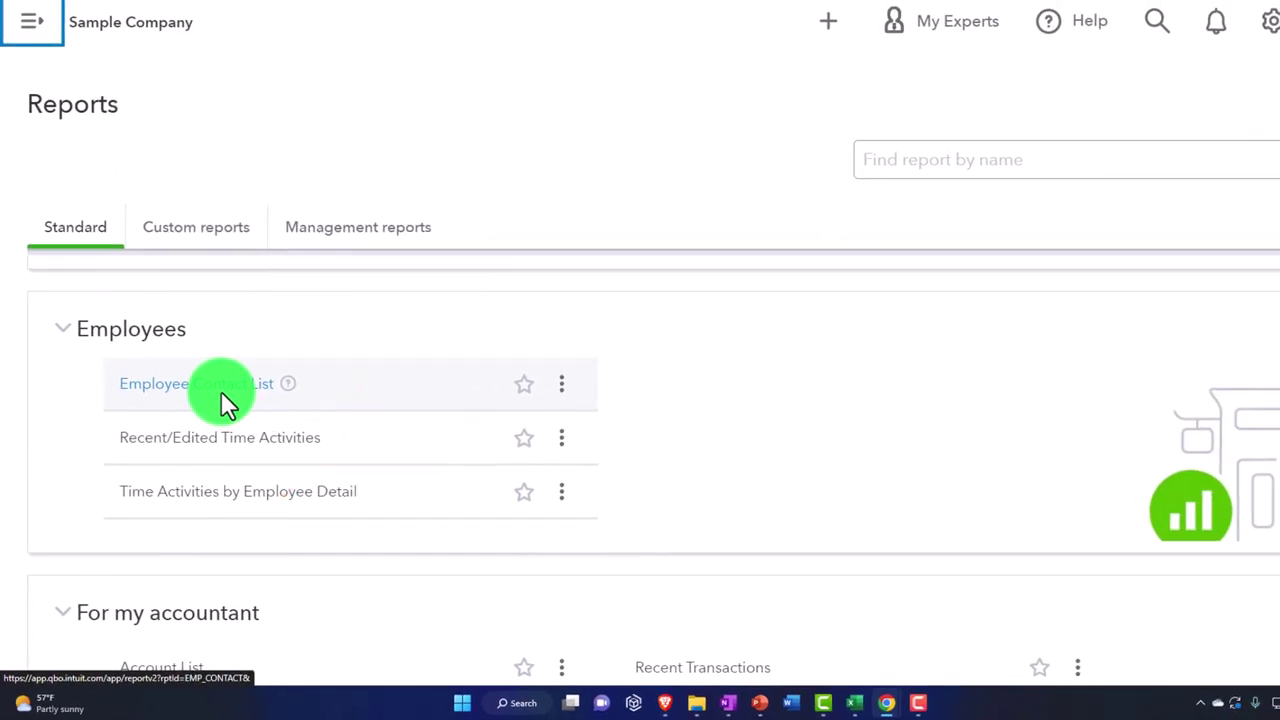
# Examine the standard reports in the For my accountant section, from Account List through Trial Balance.
pyautogui.scroll(-2, 221, 391)
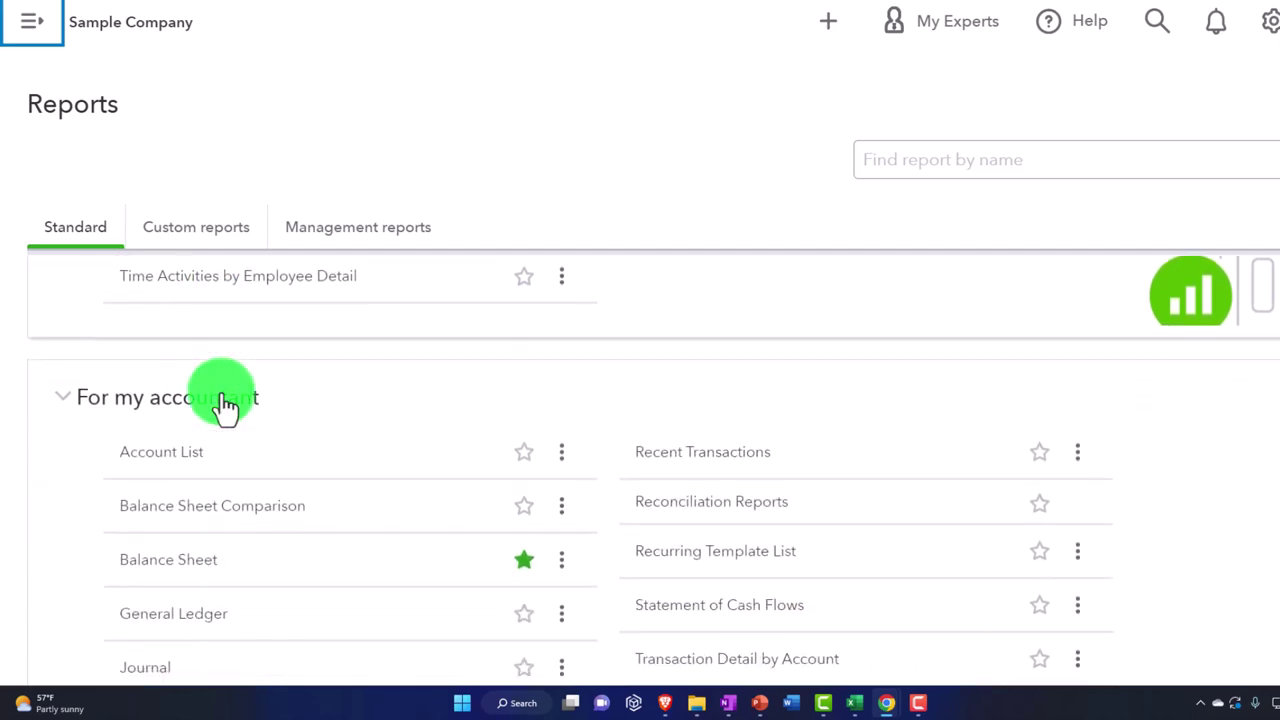
pyautogui.scroll(-1, 226, 405)
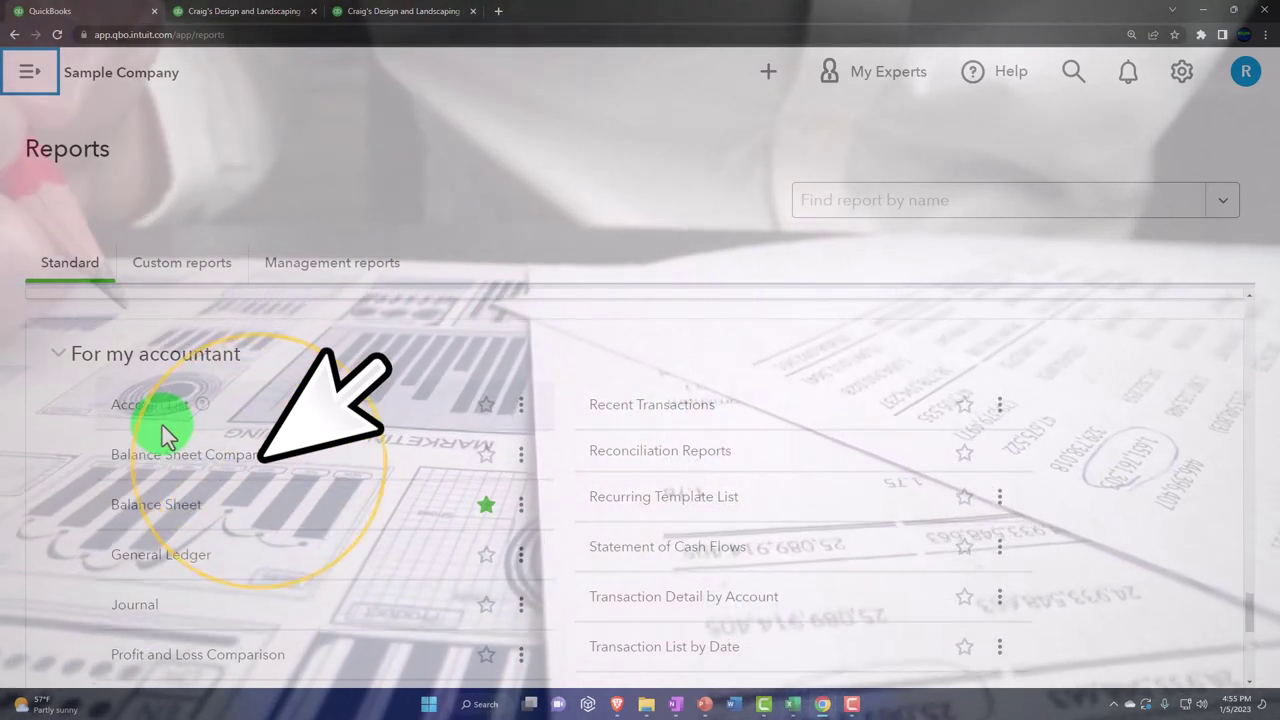
pyautogui.scroll(-1, 120, 420)
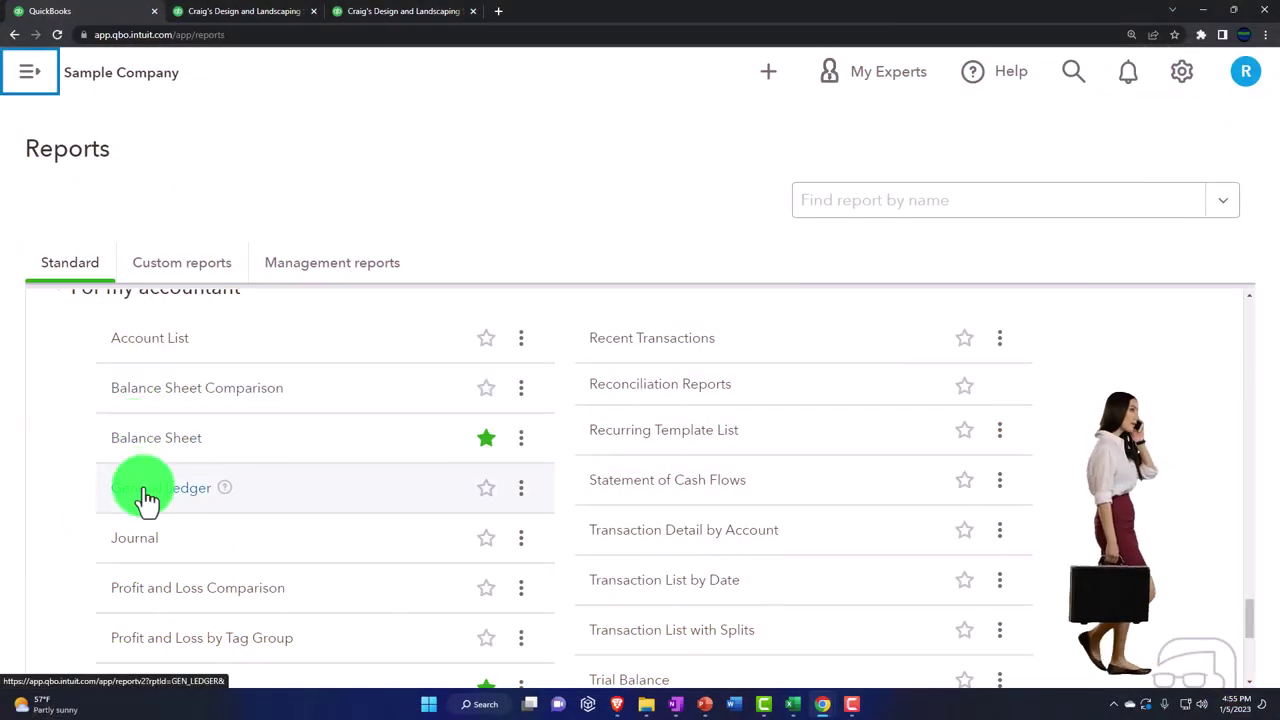
pyautogui.scroll(-1, 146, 500)
pyautogui.click(154, 437)
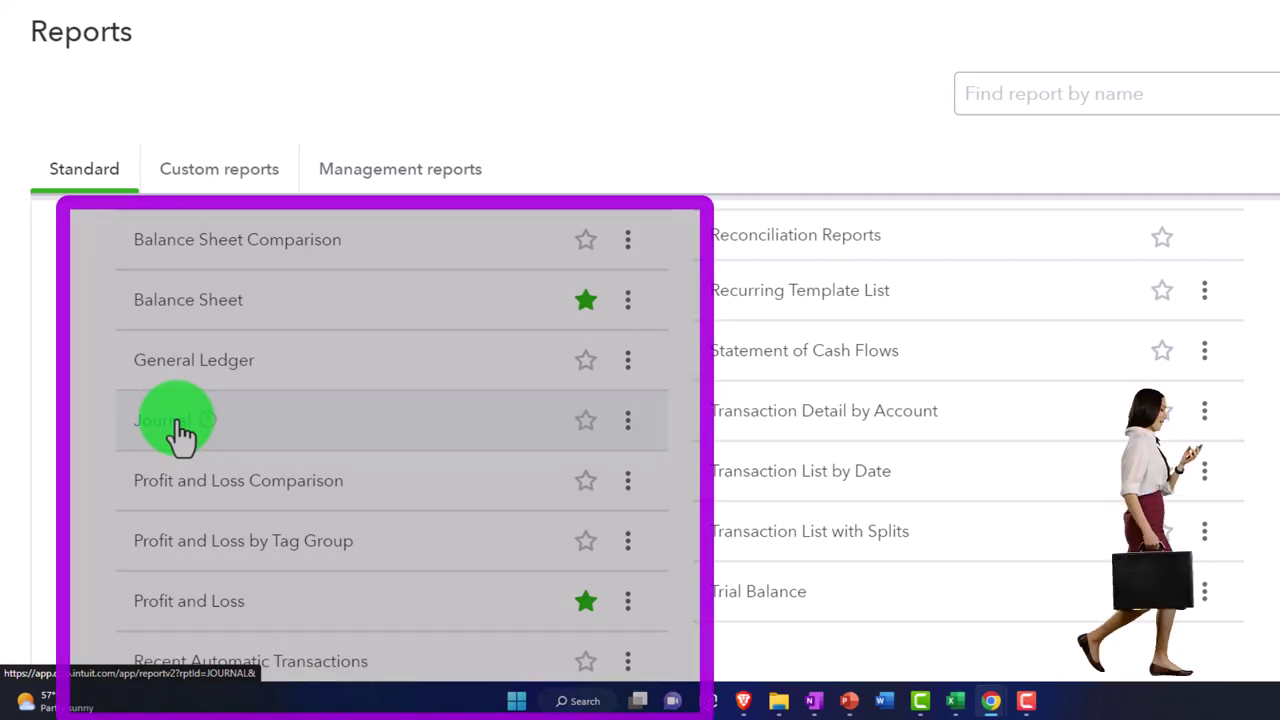
pyautogui.scroll(-1, 180, 430)
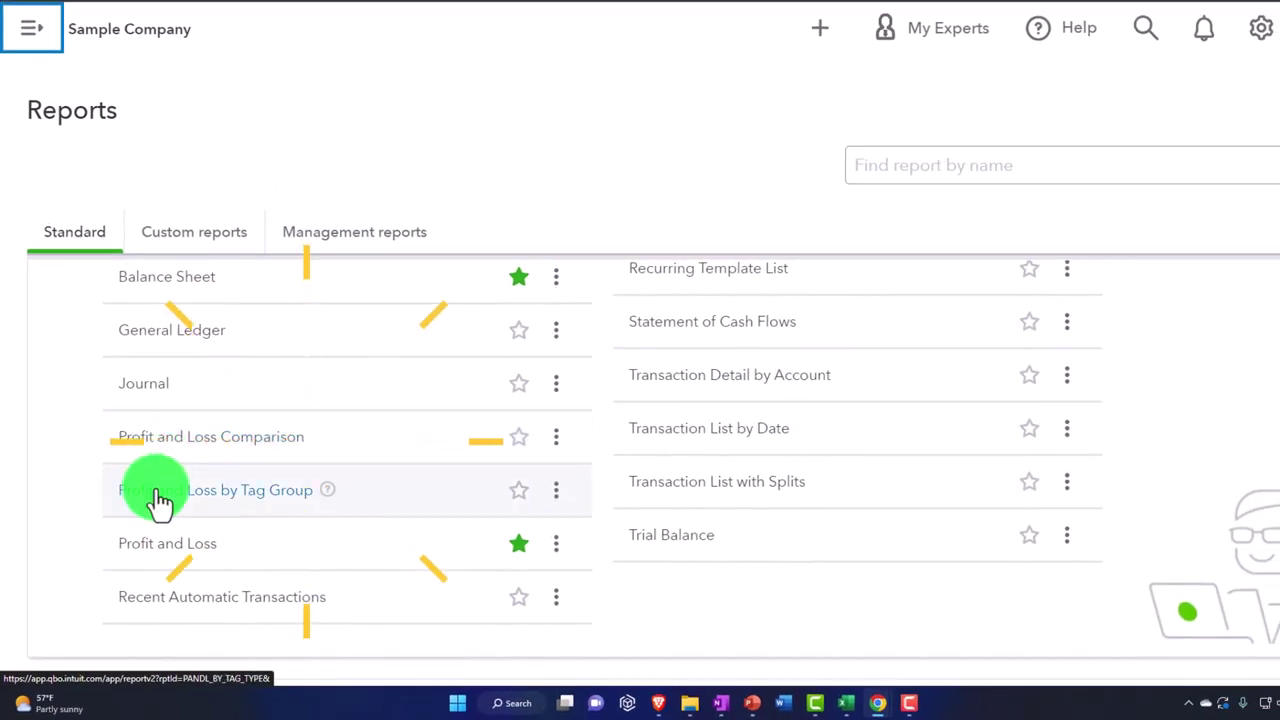
pyautogui.scroll(-1, 160, 500)
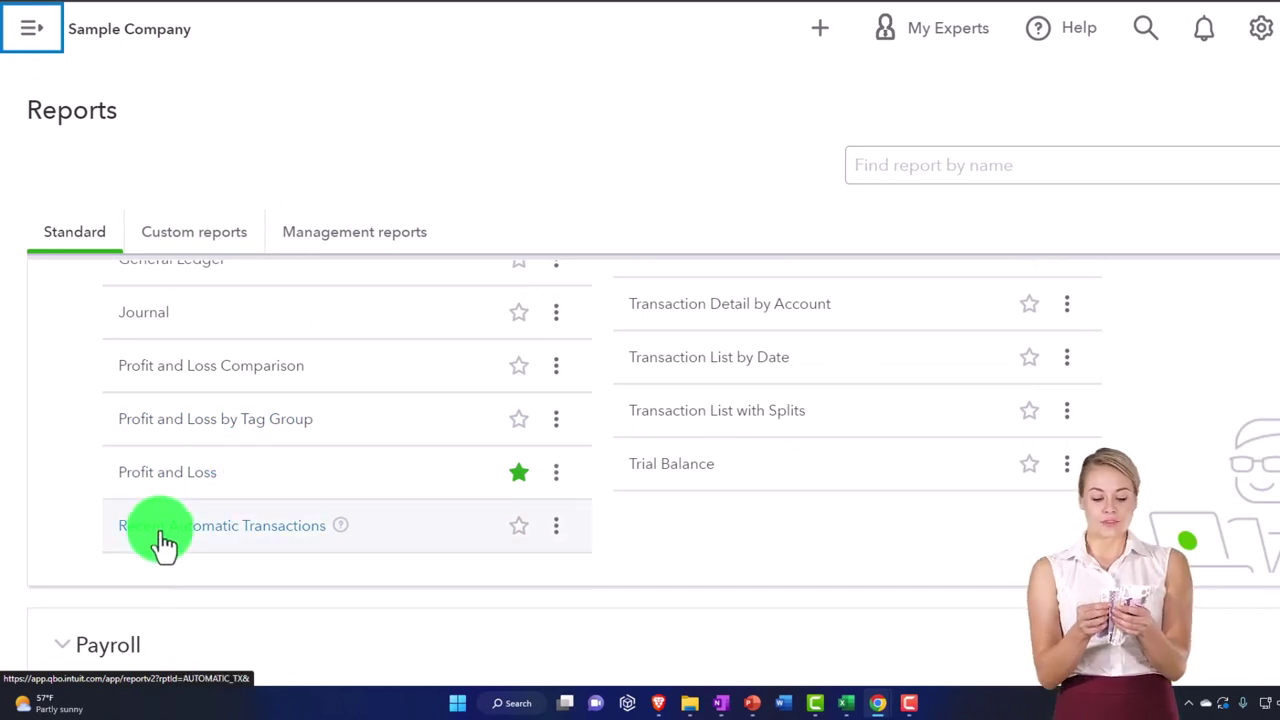
pyautogui.scroll(3, 520, 570)
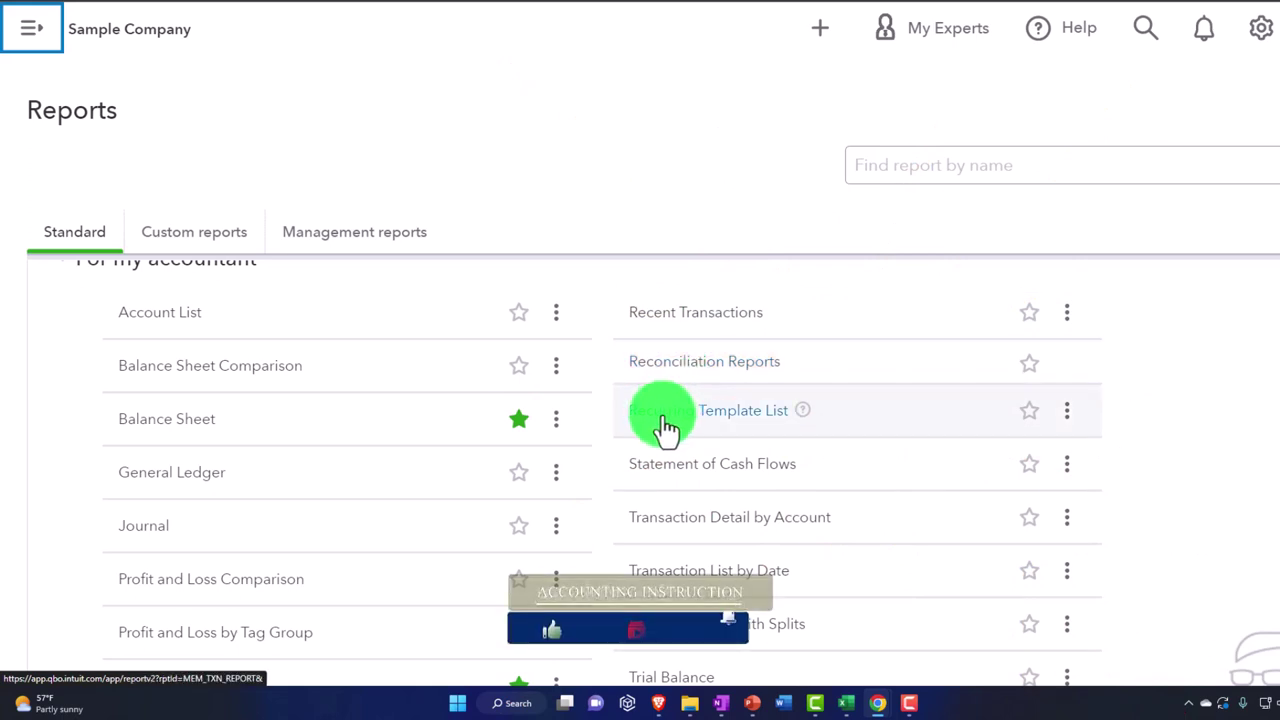
pyautogui.scroll(-1, 665, 425)
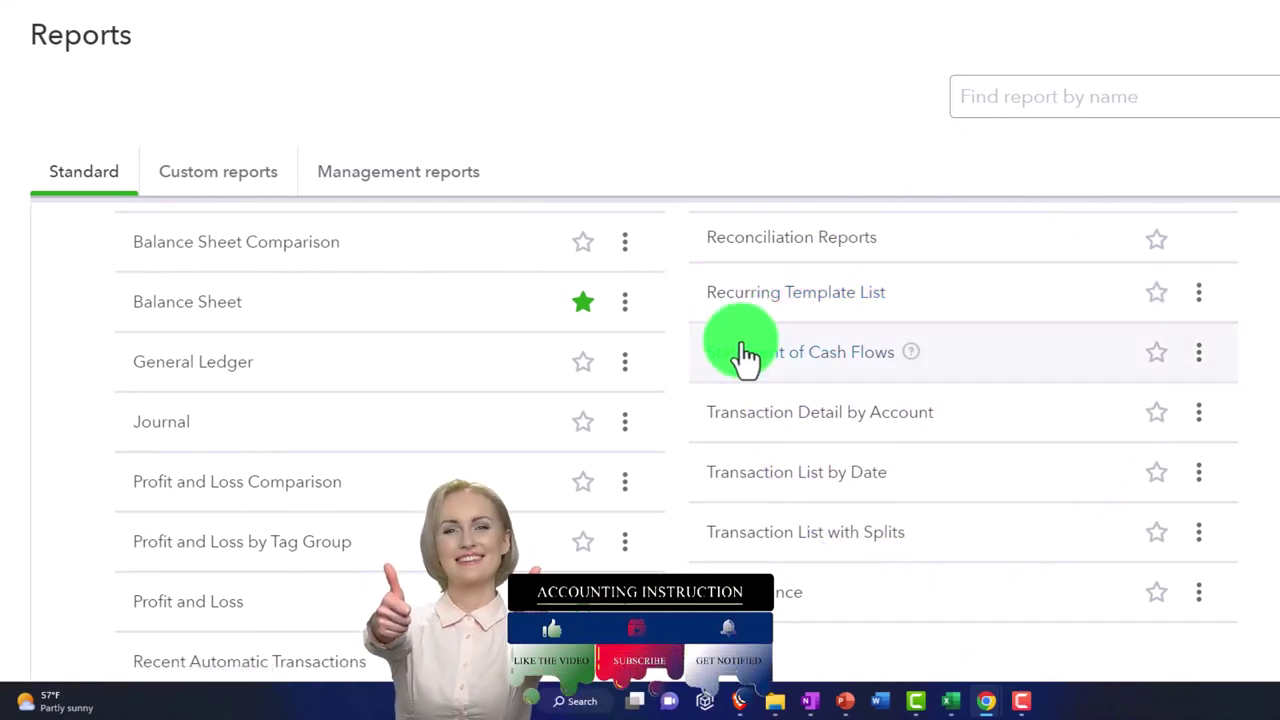
pyautogui.click(745, 355)
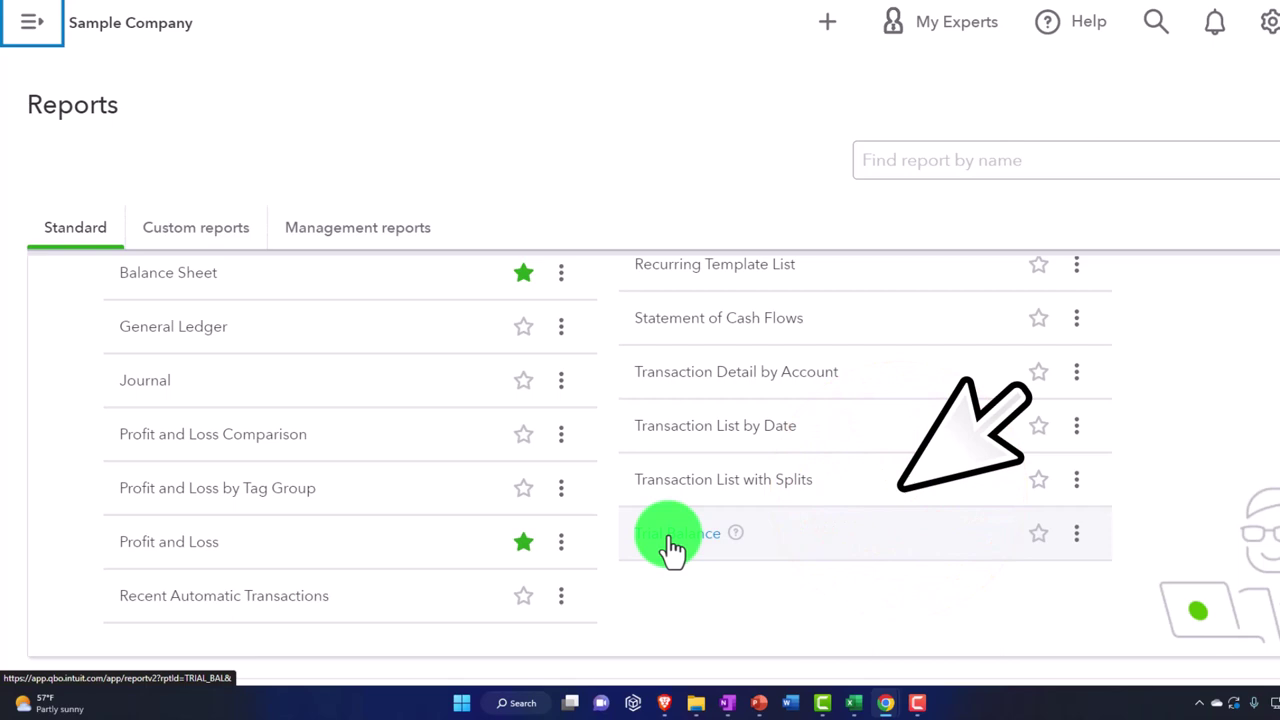
pyautogui.scroll(-1, 670, 549)
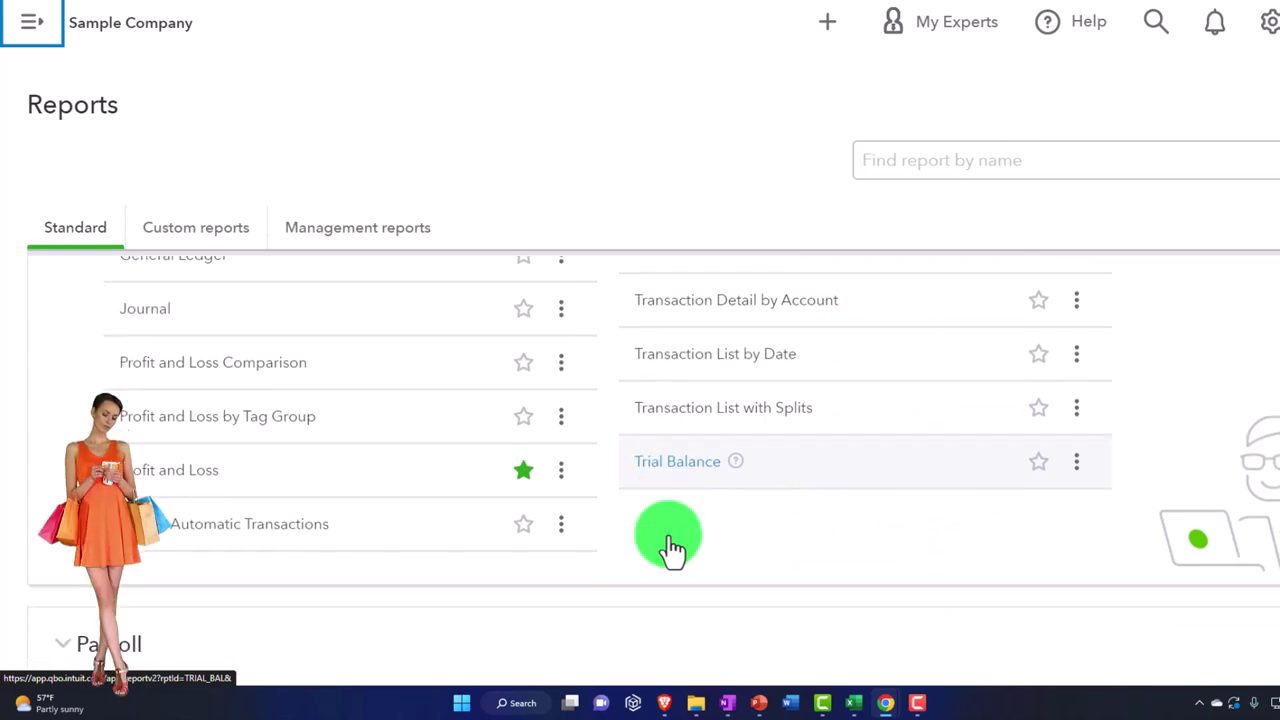
# View the Payroll section of the standard reports and open the custom reports list.
pyautogui.scroll(-2, 663, 480)
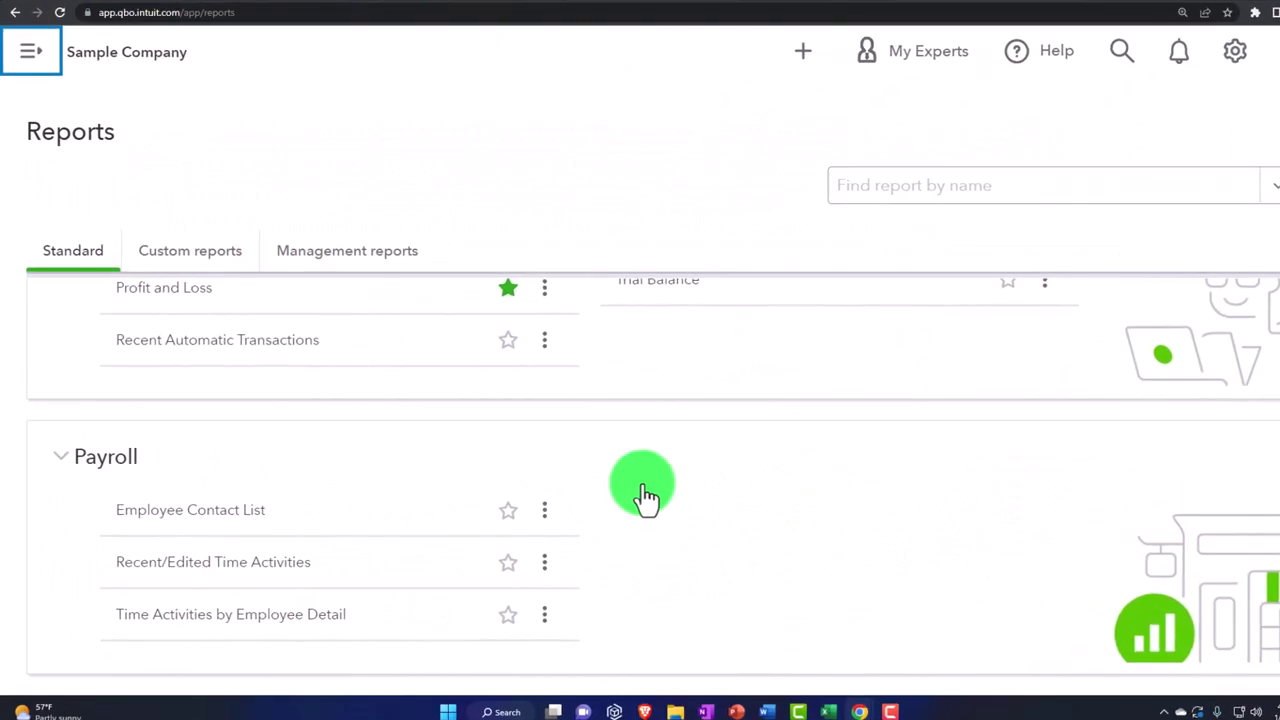
pyautogui.click(229, 207)
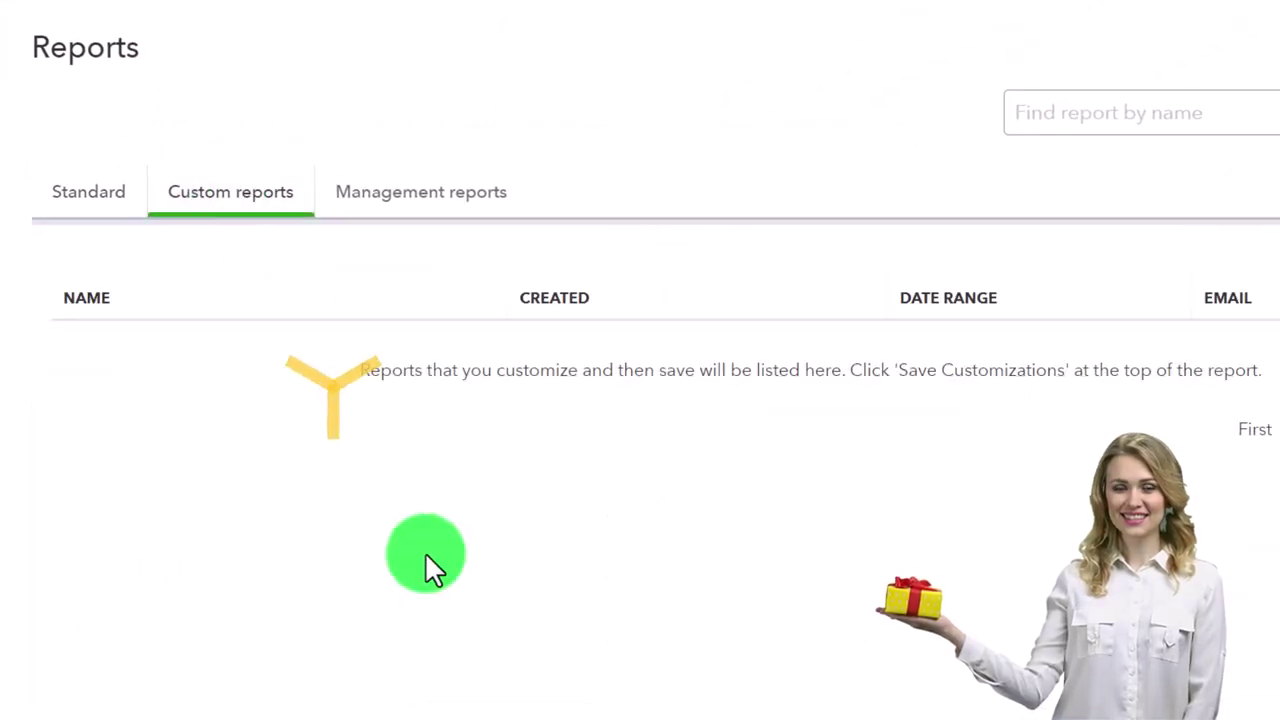